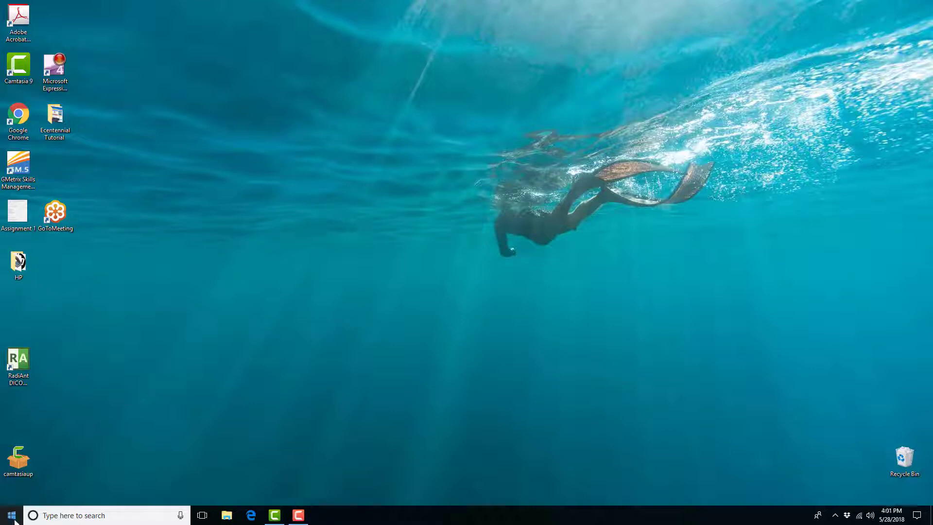
Launch Word and preview the Tri-fold brochure (blue) template without creating a document from it.
left_click(12, 515)
left_click(93, 239)
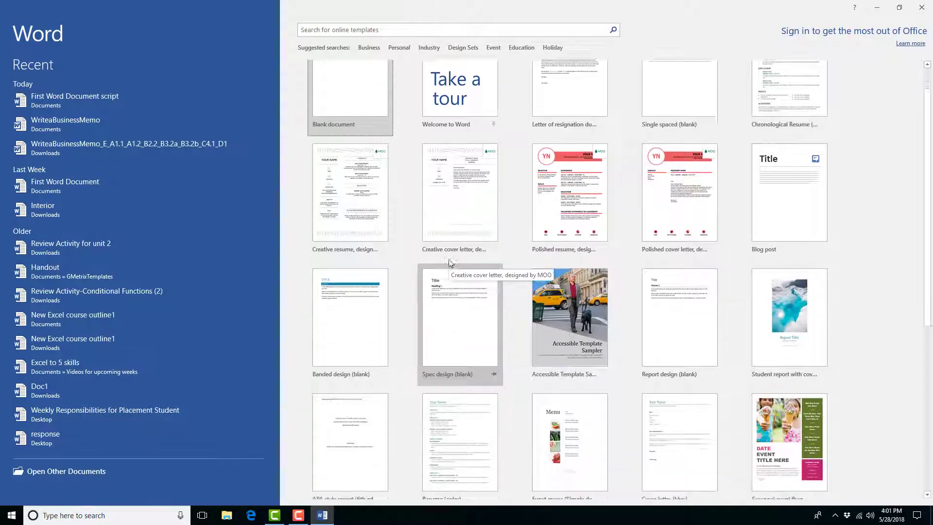
scroll(449, 263, "down", 5)
scroll(494, 290, "down", 2)
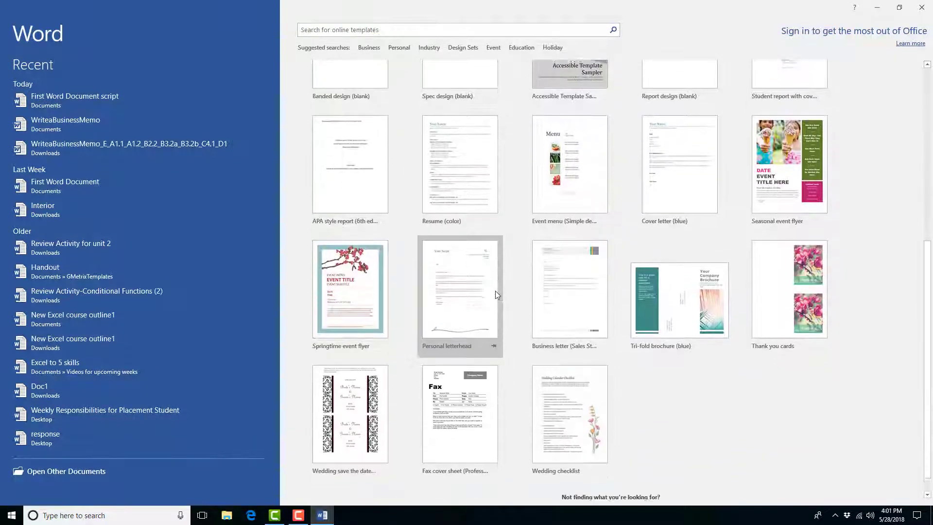
left_click(677, 312)
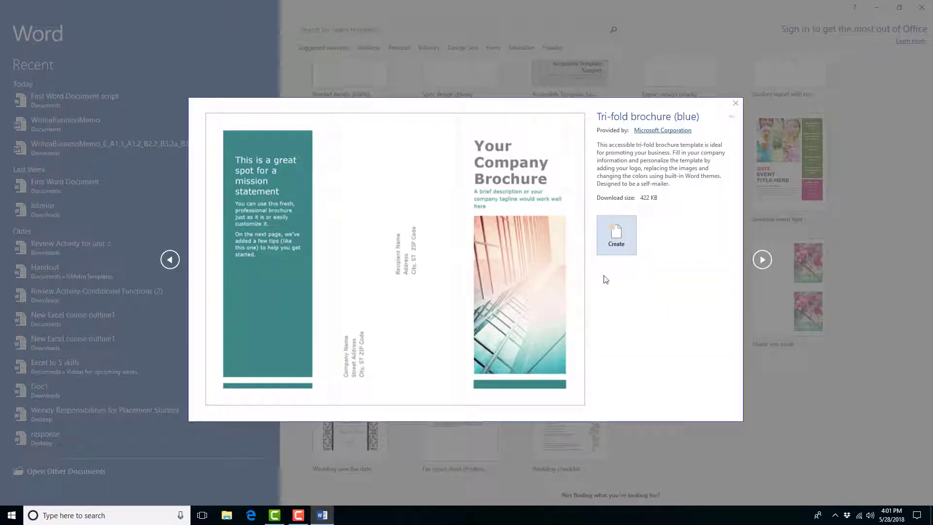
left_click(735, 103)
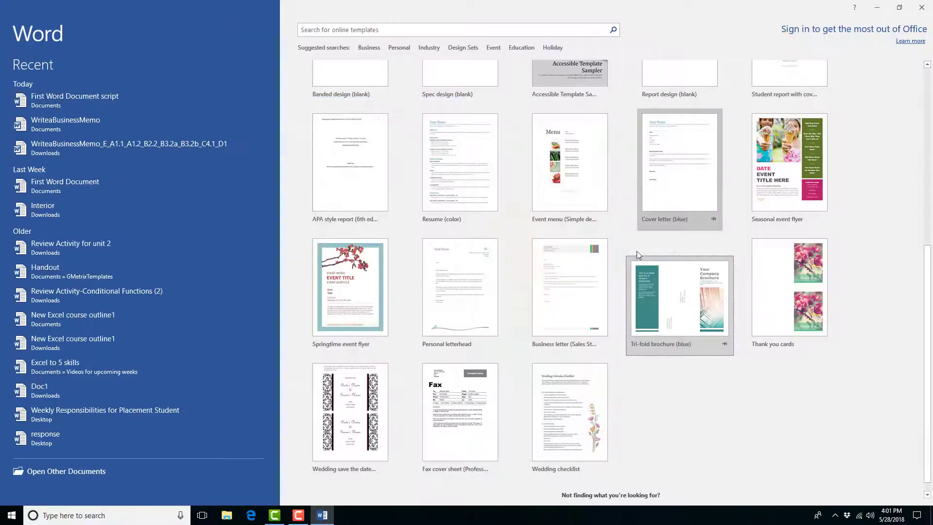
scroll(634, 254, "up", 6)
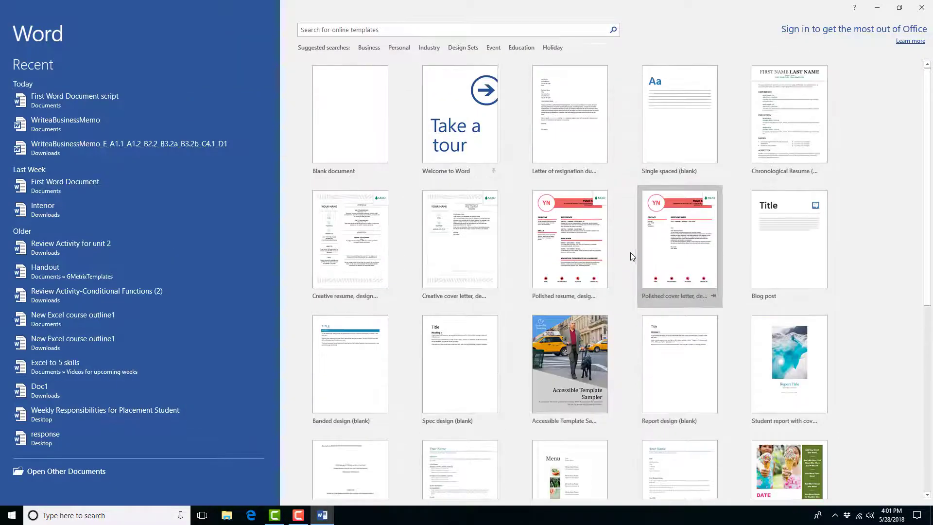
Search the online templates for "letter" and create a document from "Letter of resignation due to conflict with boss".
left_click(390, 28)
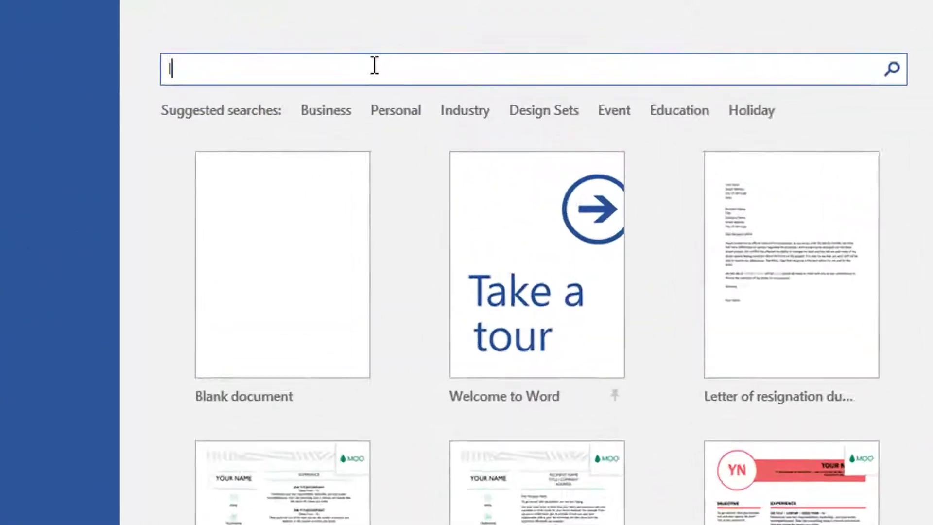
type("letter")
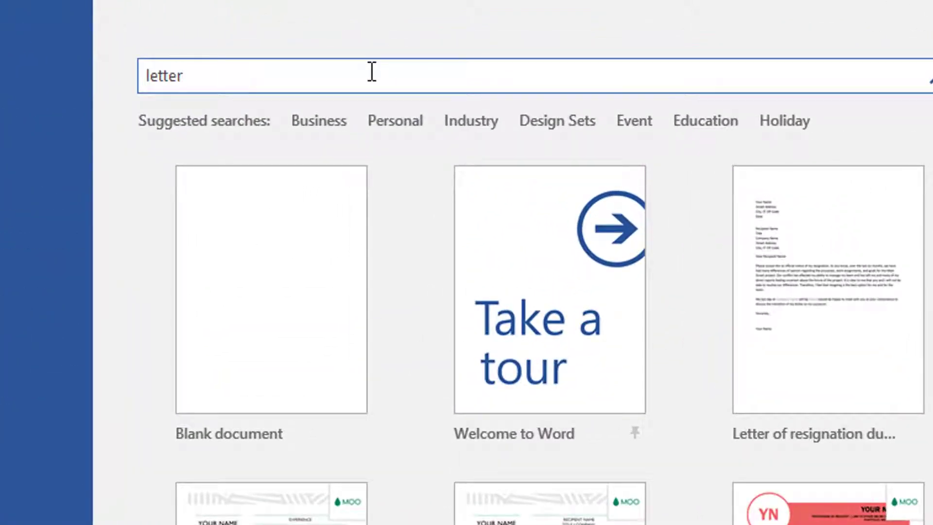
key("Return")
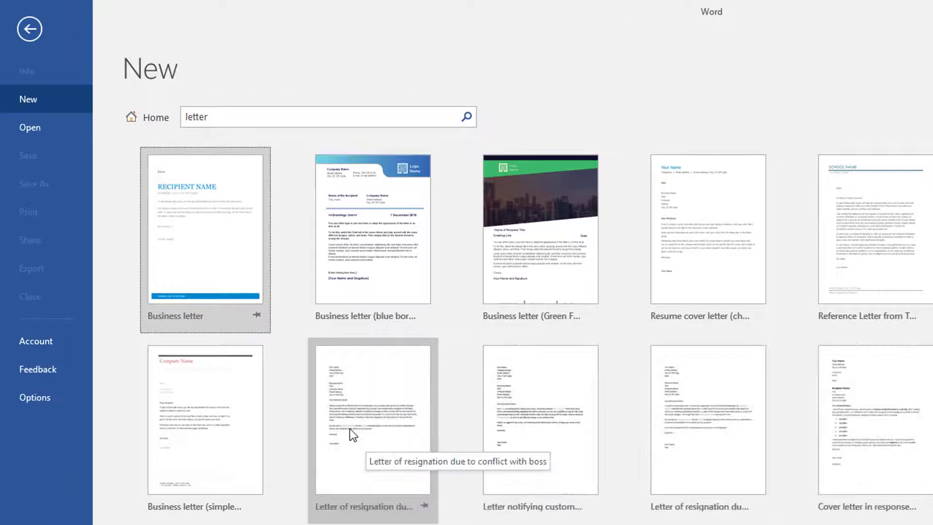
left_click(336, 460)
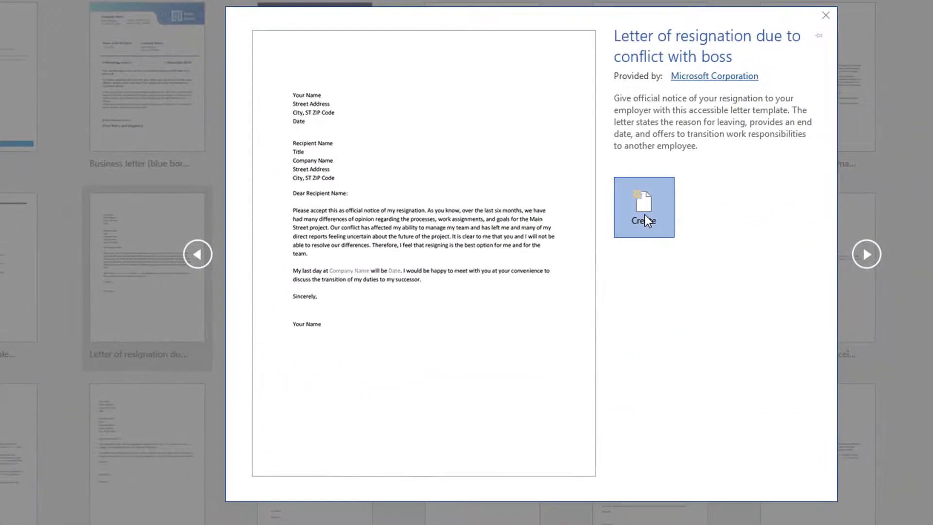
left_click(644, 214)
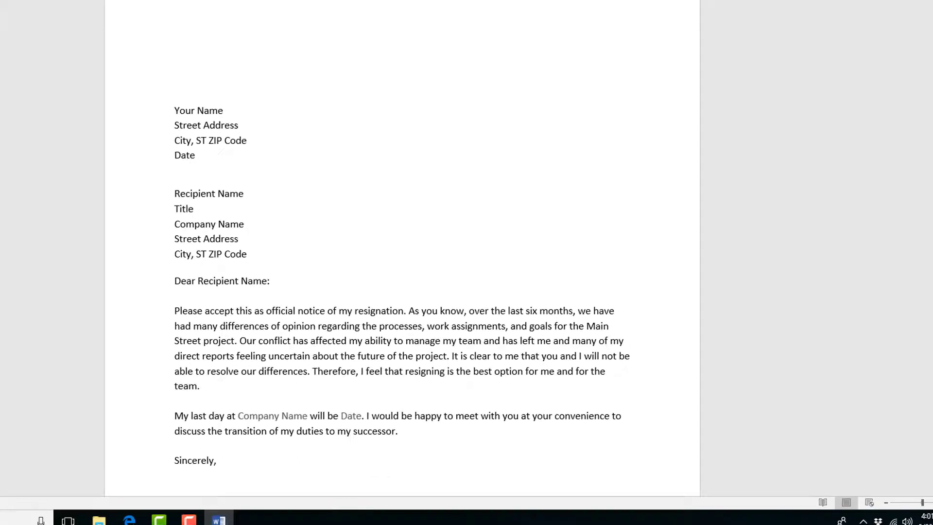
scroll(427, 258, "down", 3)
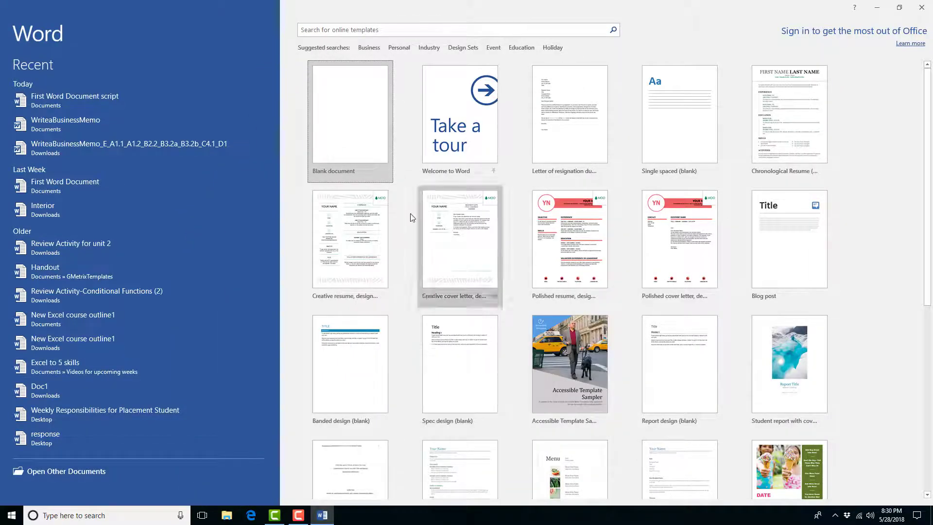
Create a blank document and dismiss the Office updates notice.
left_click(369, 150)
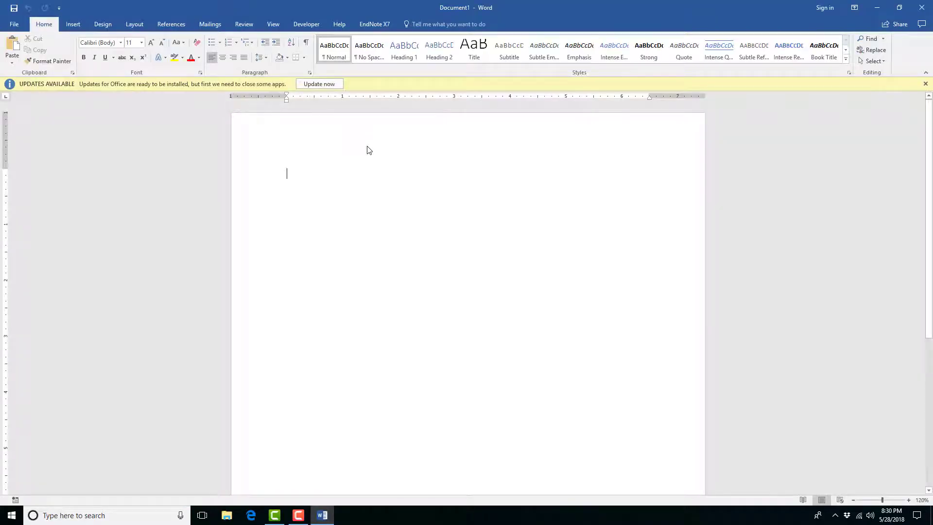
left_click(85, 427)
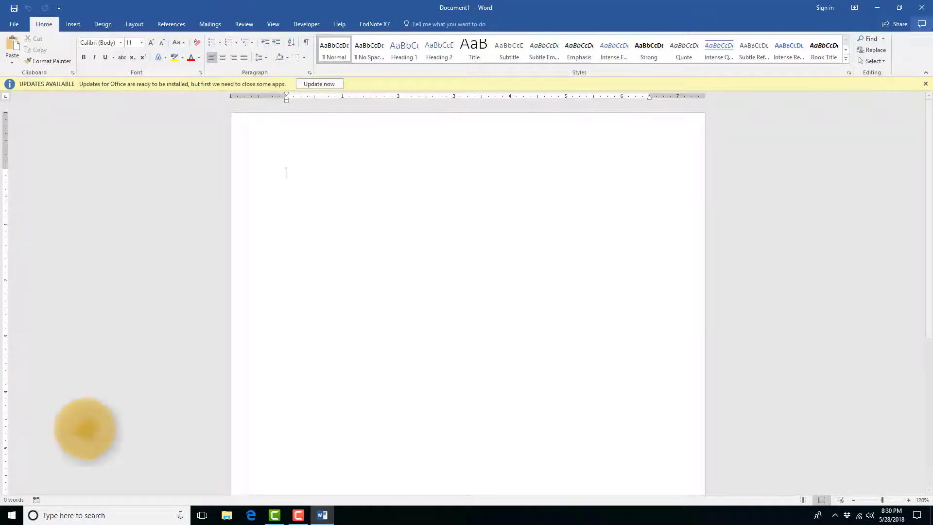
left_click(924, 84)
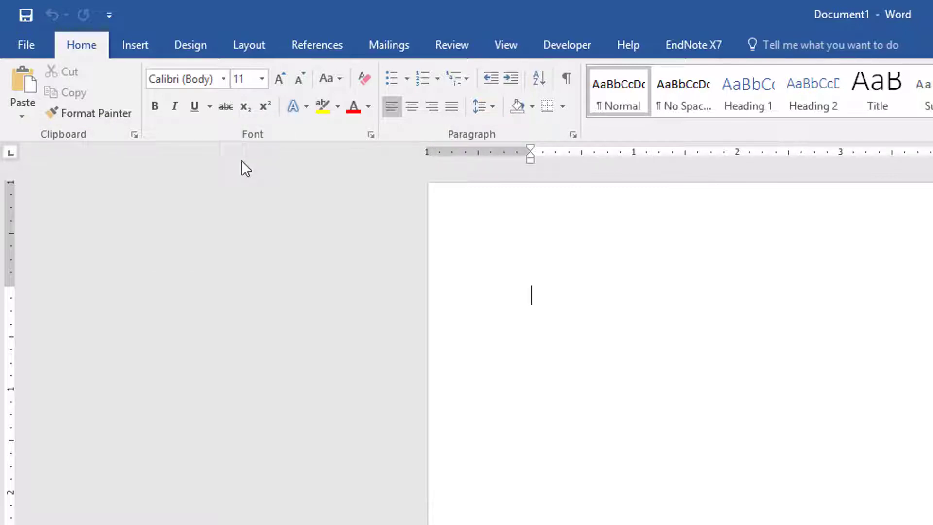
Enter the text "TPS Reports" on the first line of the document.
type("Tp")
key("BackSpace")
type("PS Reports")
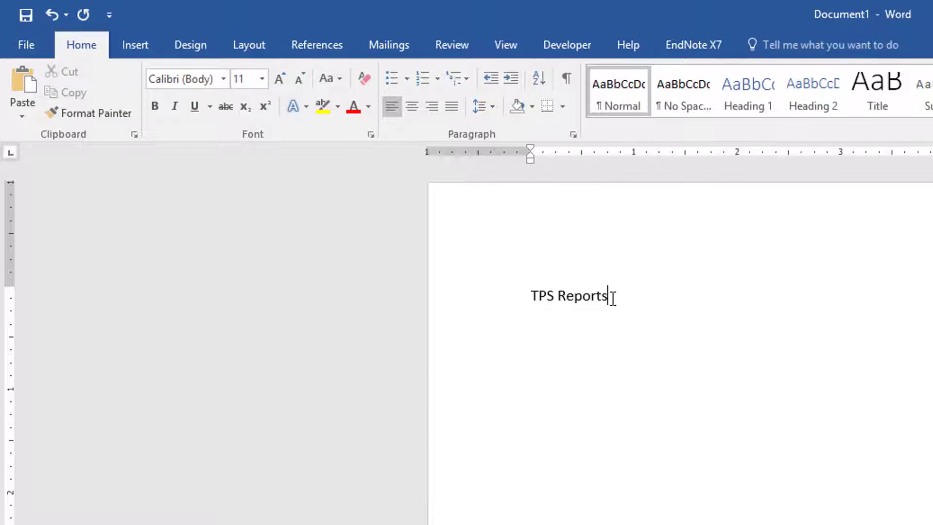
Select the "TPS Reports" text and look through the available Change Case options without applying one.
left_click_drag(598, 298, 541, 298)
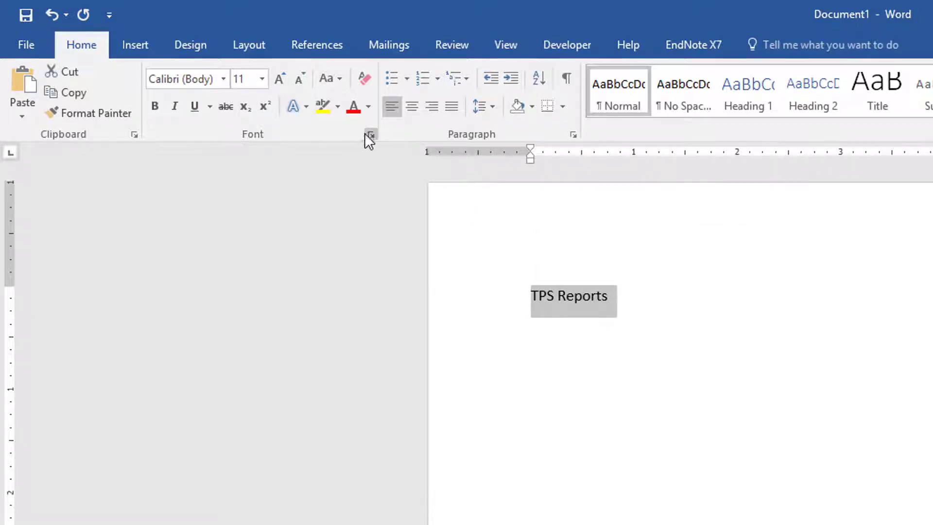
left_click(341, 77)
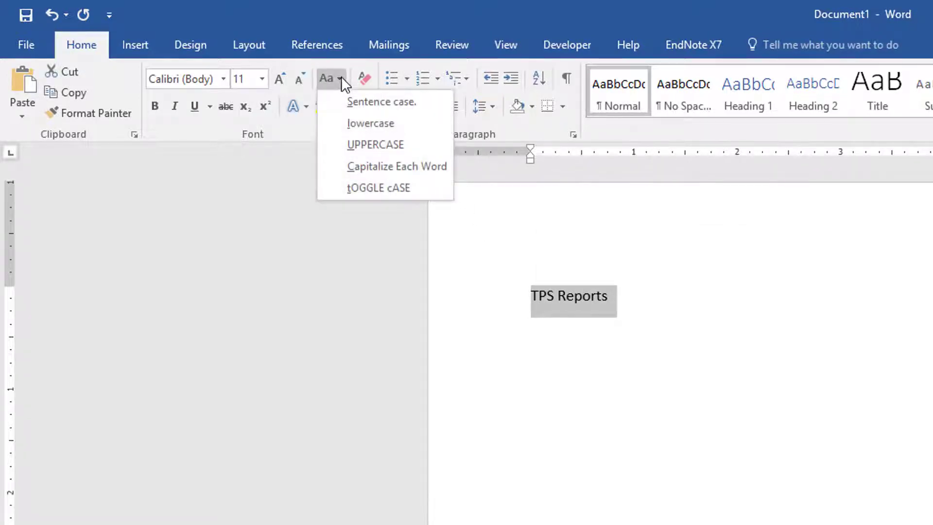
left_click(341, 76)
left_click(333, 76)
left_click(291, 137)
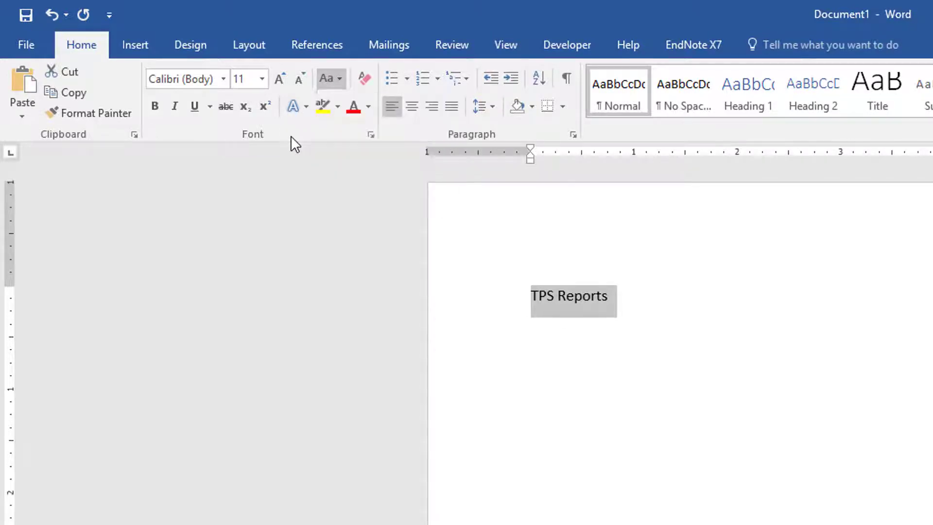
Apply the Small caps font effect to the selected "TPS Reports" text and deselect it.
left_click(371, 134)
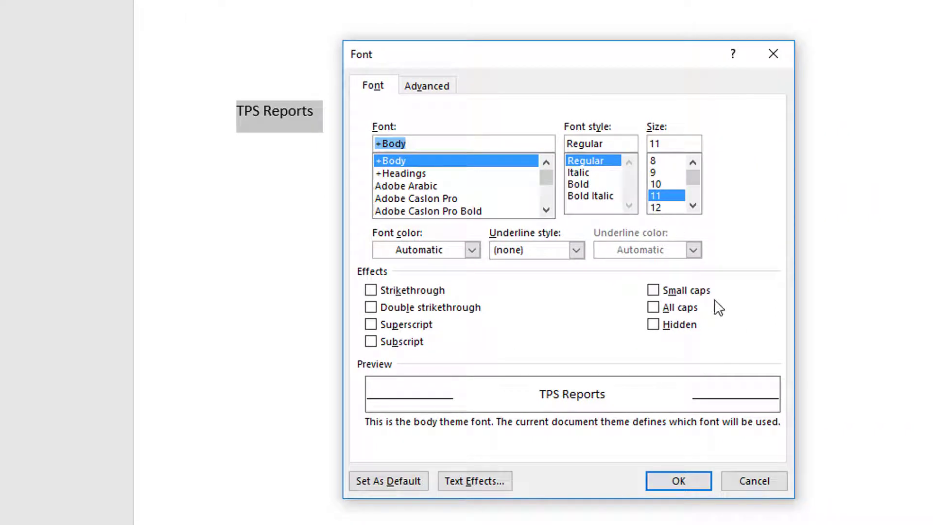
left_click(670, 292)
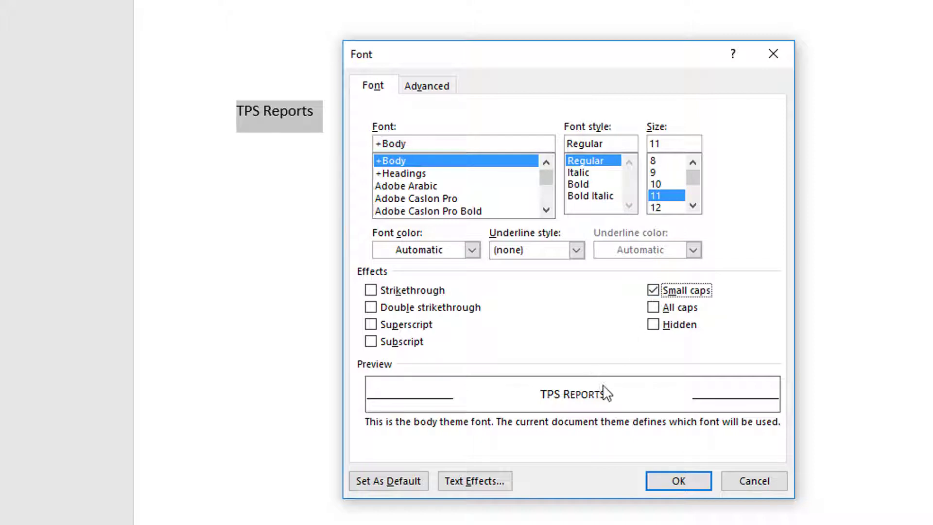
left_click(678, 482)
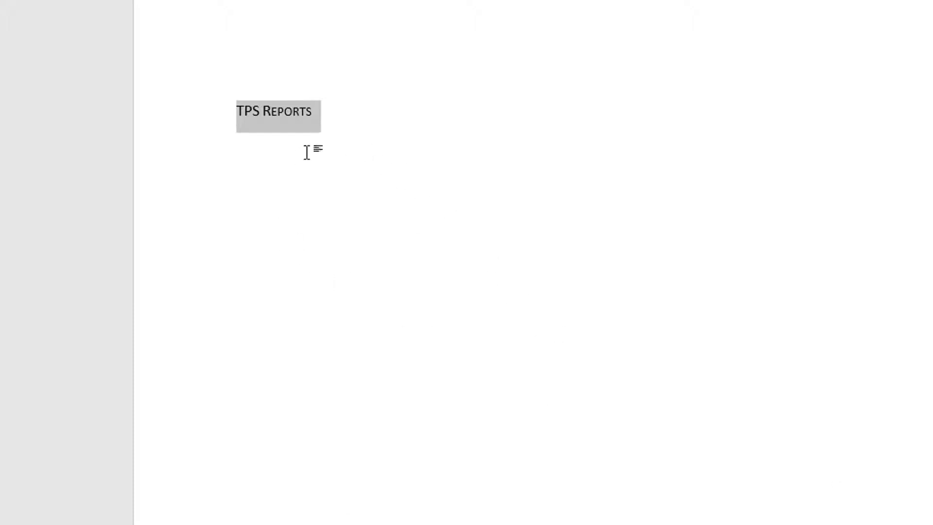
left_click(364, 135)
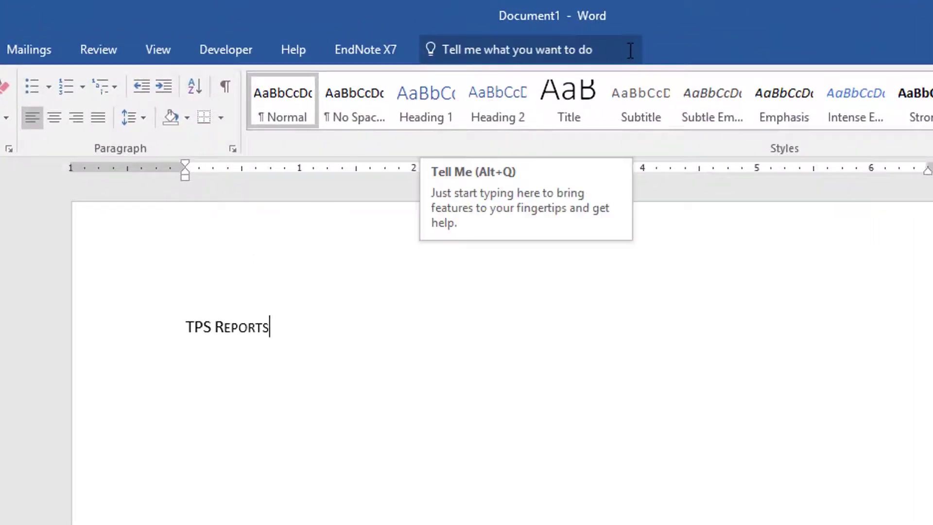
Look up help on "Small Caps" and read the article "Change the capitalization or case of text".
left_click(631, 51)
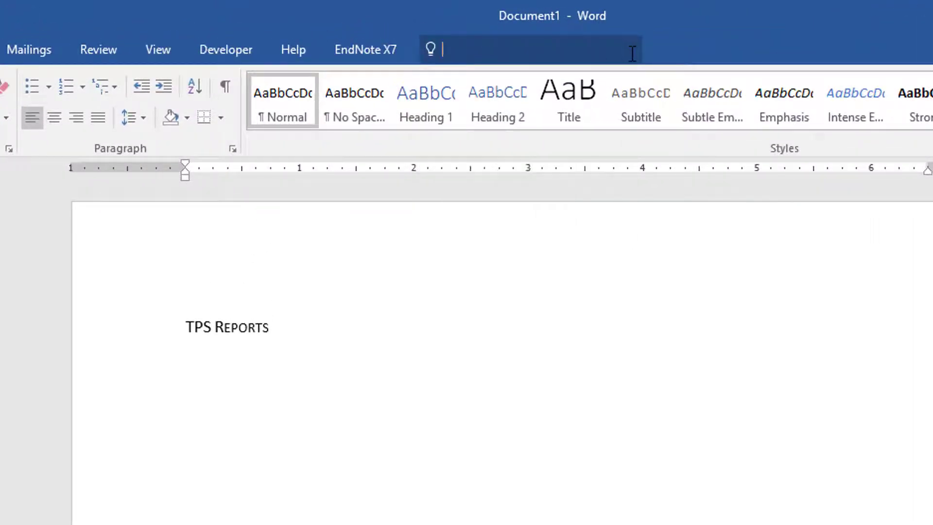
type("Sm")
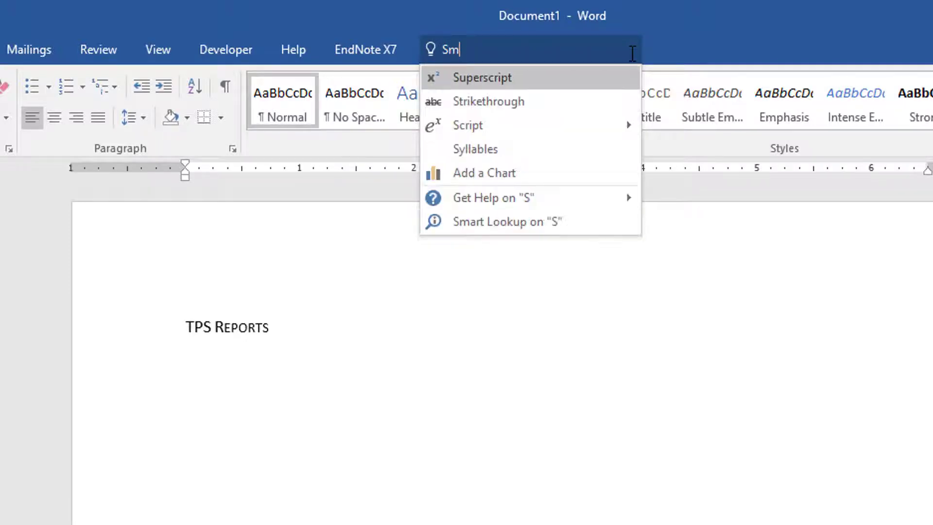
type("all Caps")
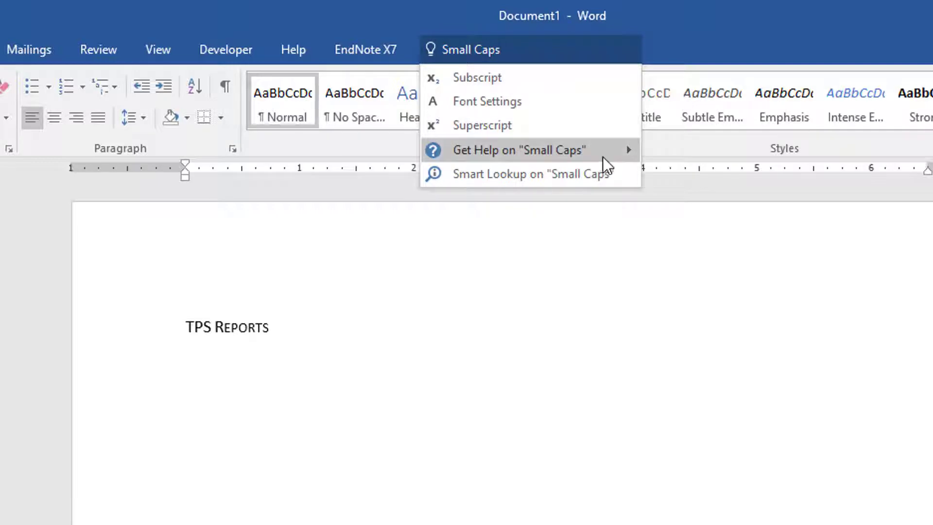
mouse_move(606, 151)
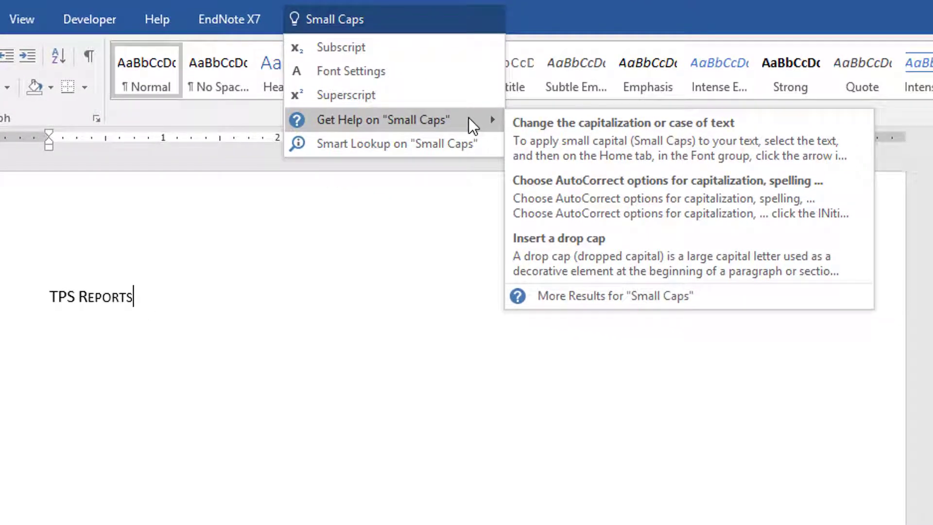
left_click(514, 126)
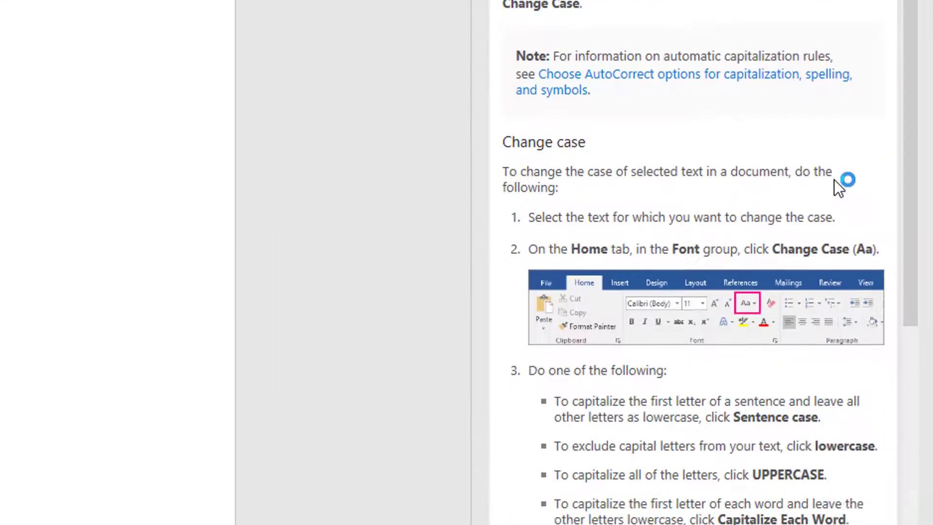
scroll(811, 121, "down", 3)
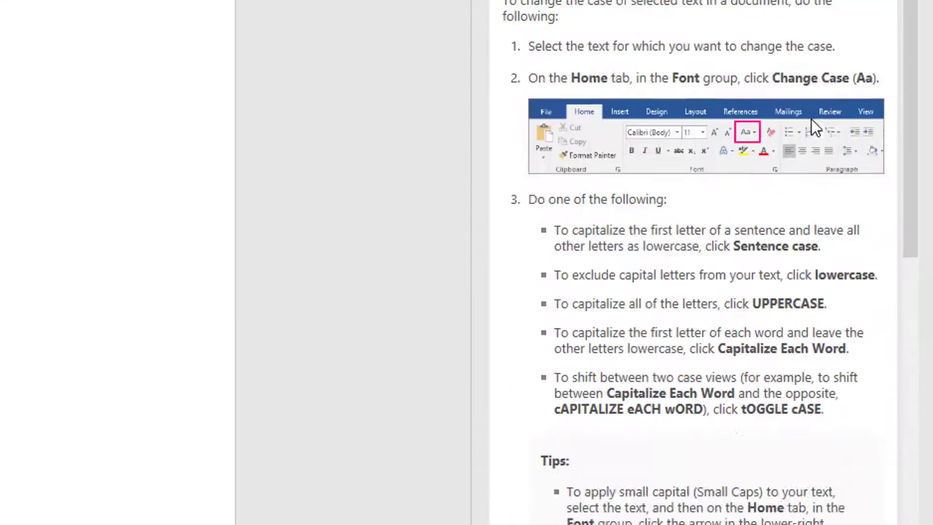
scroll(821, 141, "down", 5)
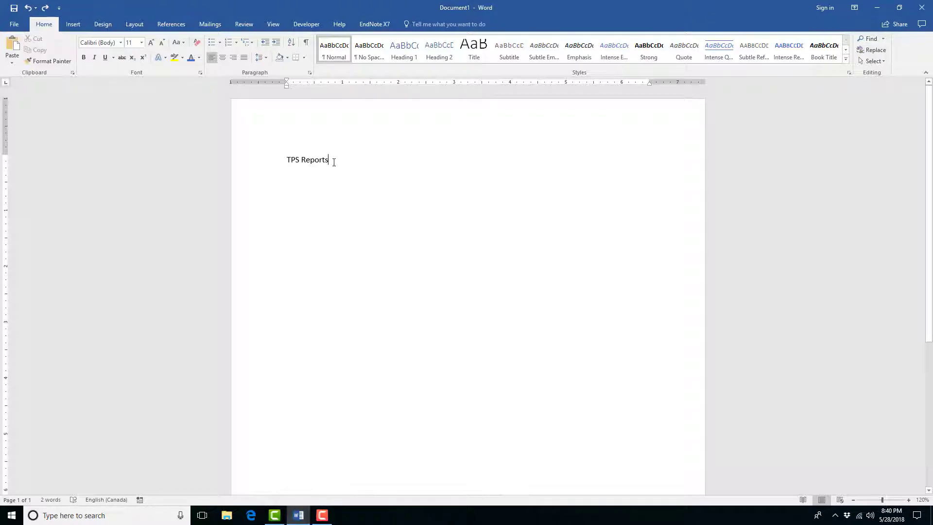
Select the "TPS Reports" text and view the list of available fonts without changing the font.
left_click(329, 161)
left_click_drag(325, 163, 287, 161)
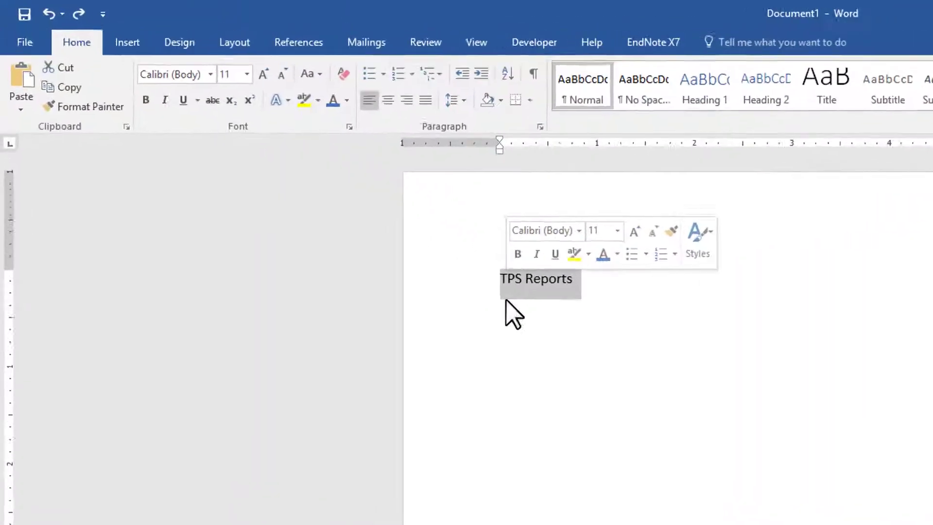
left_click(209, 75)
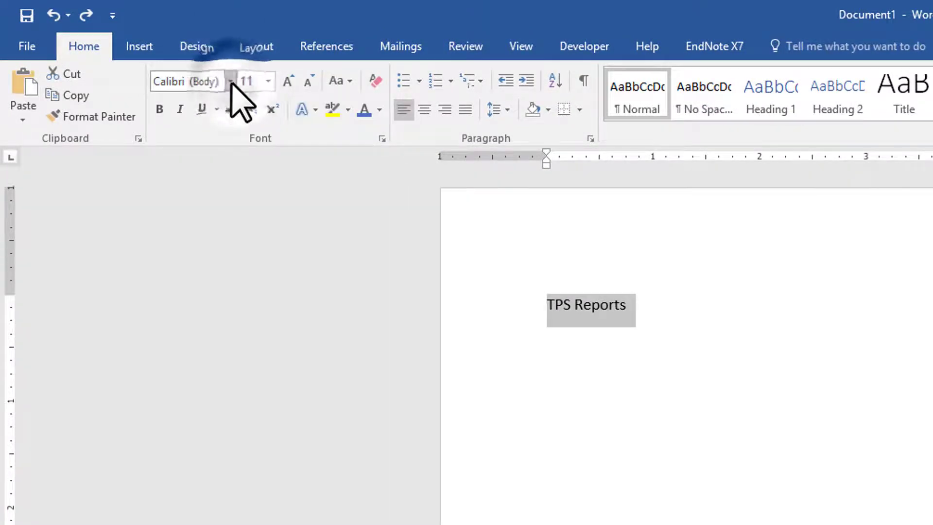
left_click(230, 81)
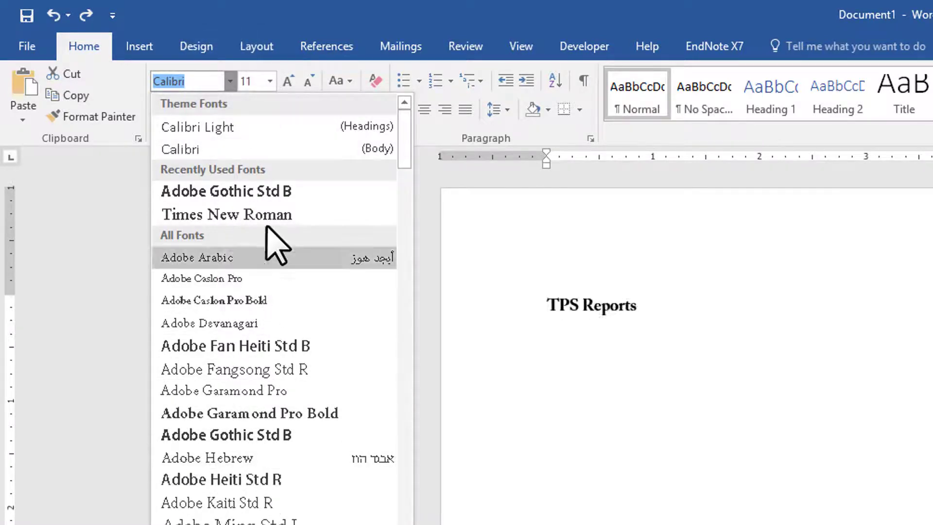
Set the selected text's font size to 18 and enlarge it by two increments to 22.
left_click(270, 82)
left_click(270, 82)
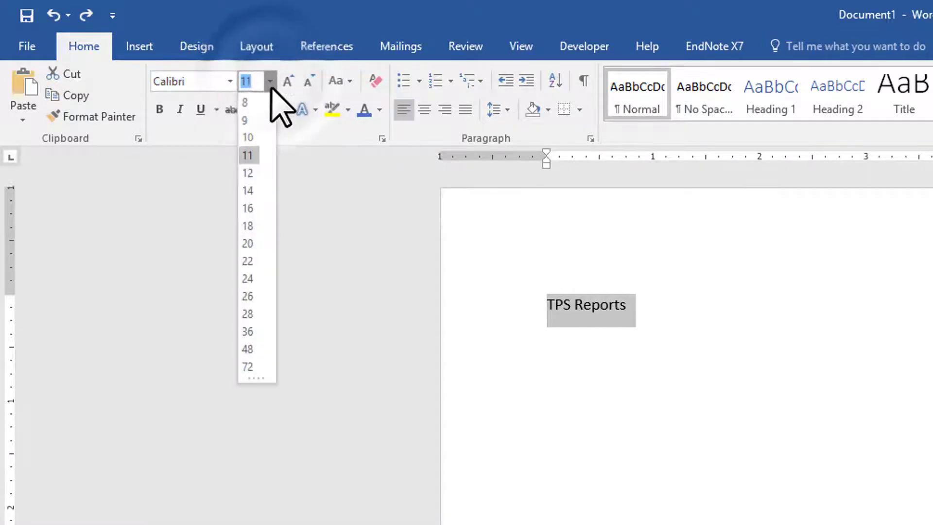
left_click(249, 225)
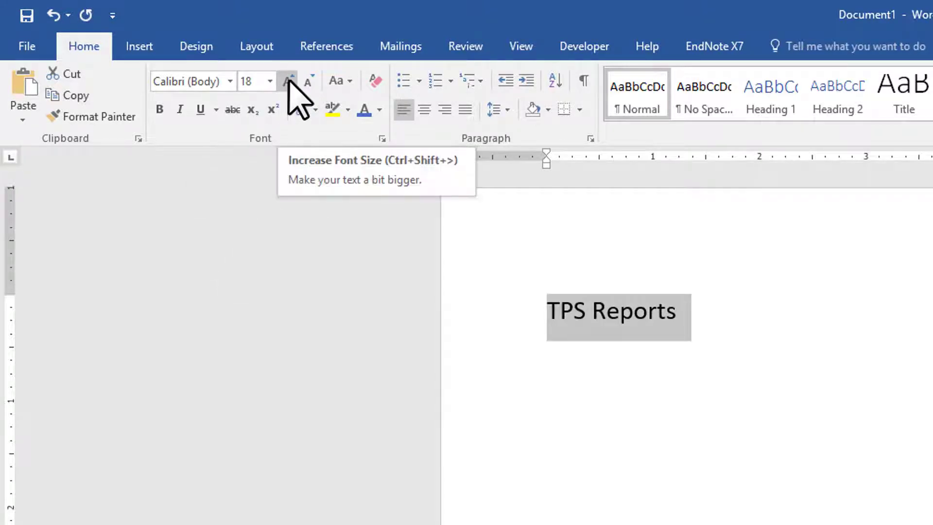
left_click(288, 81)
left_click(288, 81)
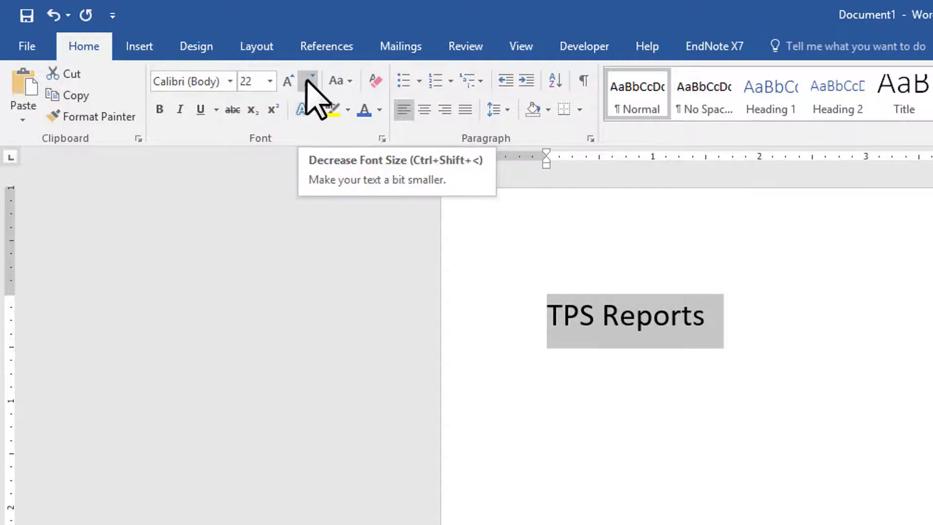
Reduce the selected title's font size to 18 and make the text bold, italic and underlined.
left_click(309, 81)
left_click(309, 82)
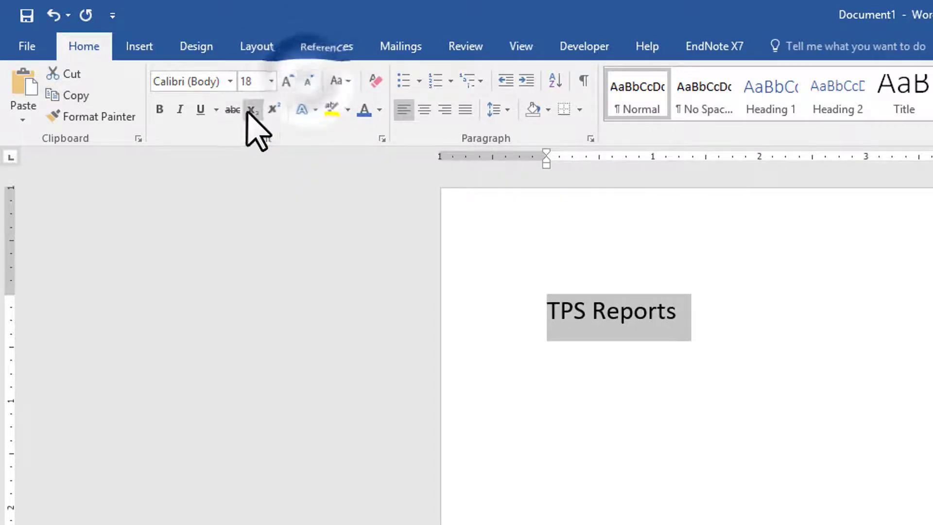
left_click(161, 111)
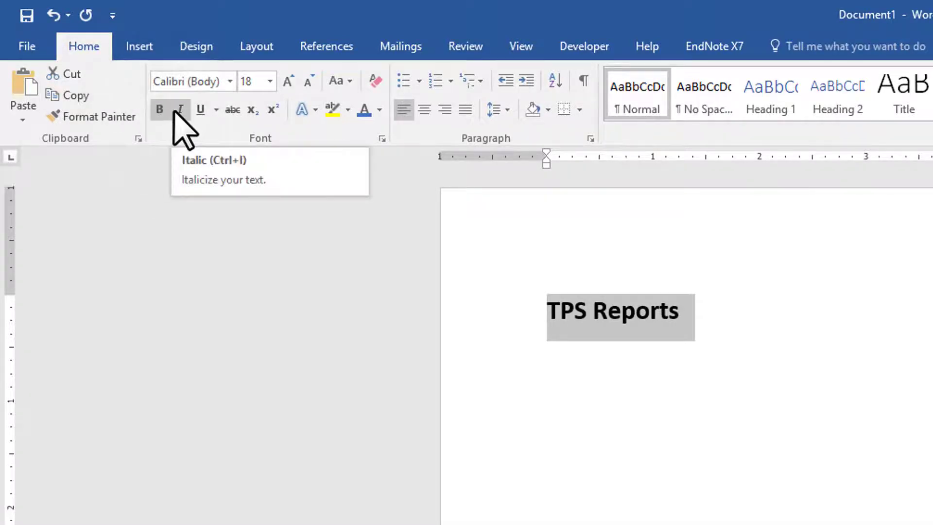
left_click(176, 112)
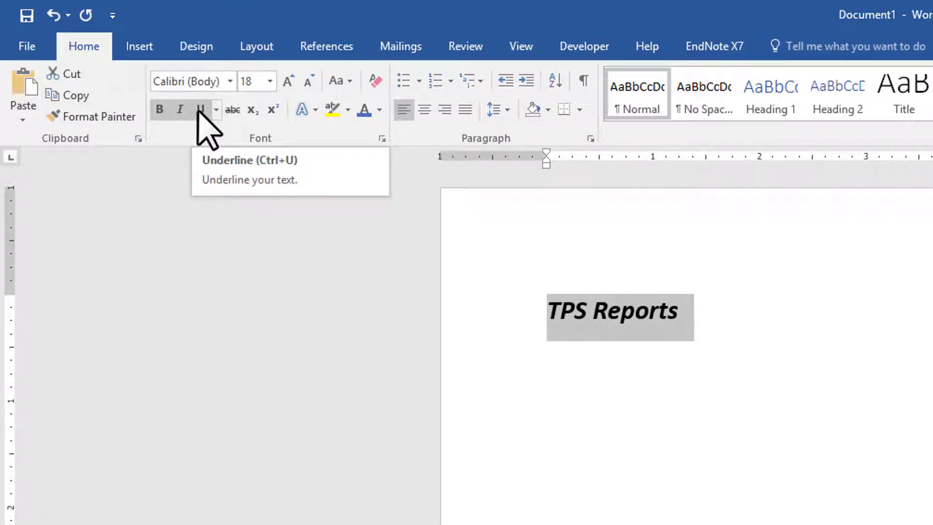
left_click(199, 111)
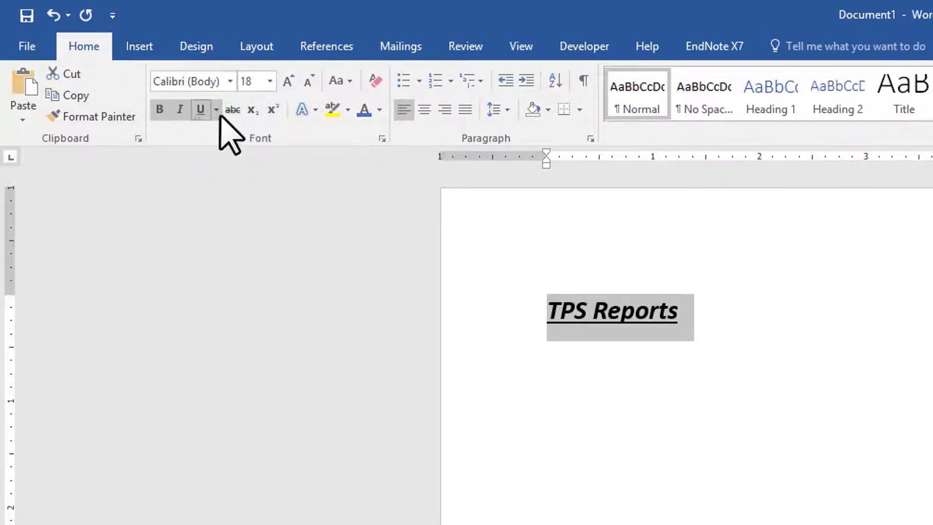
Try a yellow highlight on the title, undo it, then color the text blue and deselect it.
left_click(326, 114)
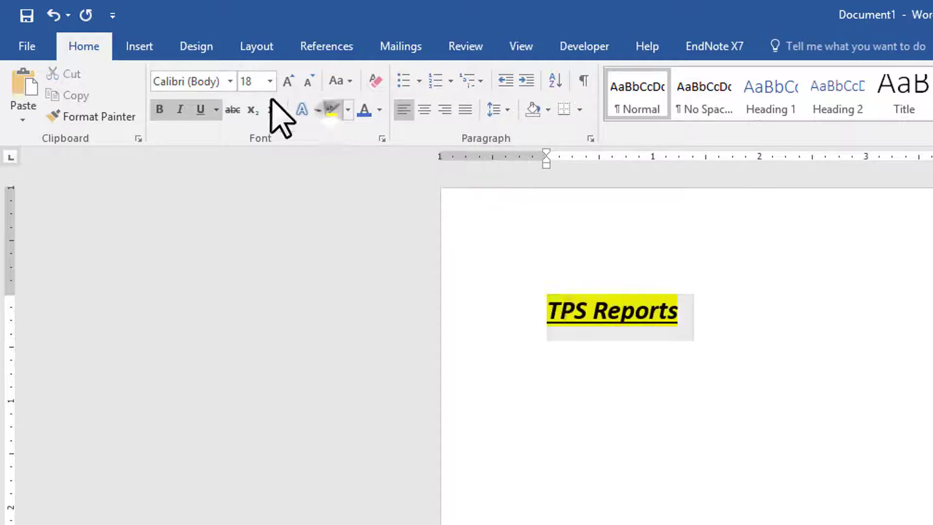
left_click(52, 15)
left_click(364, 110)
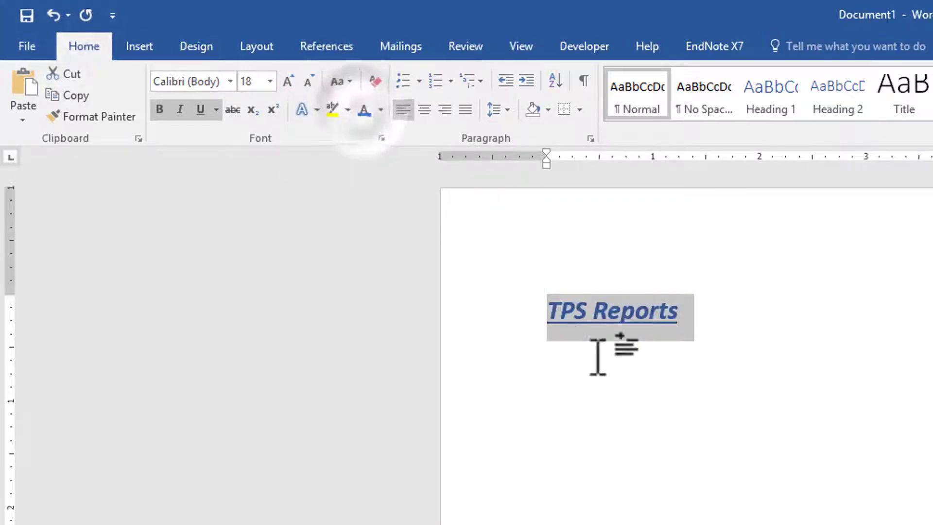
left_click(622, 381)
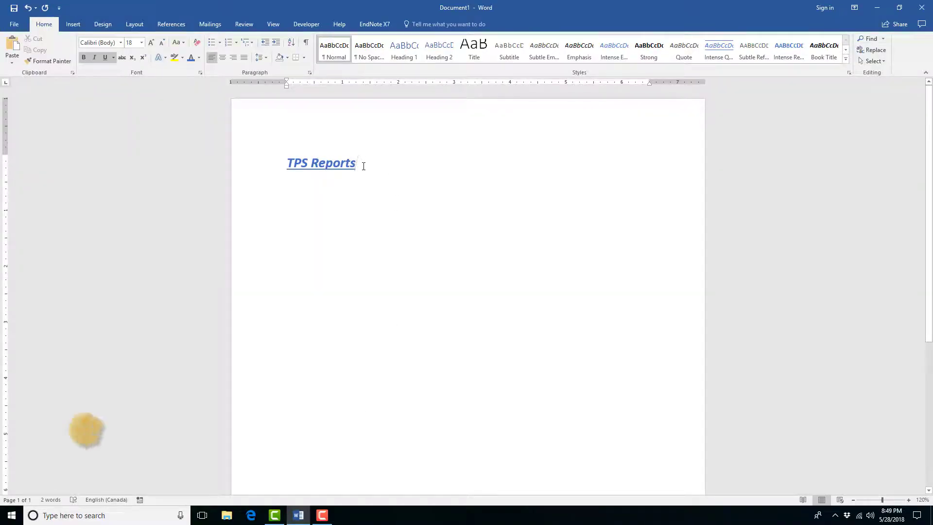
Apply the Title style to the "TPS Reports" text.
left_click_drag(364, 168, 297, 167)
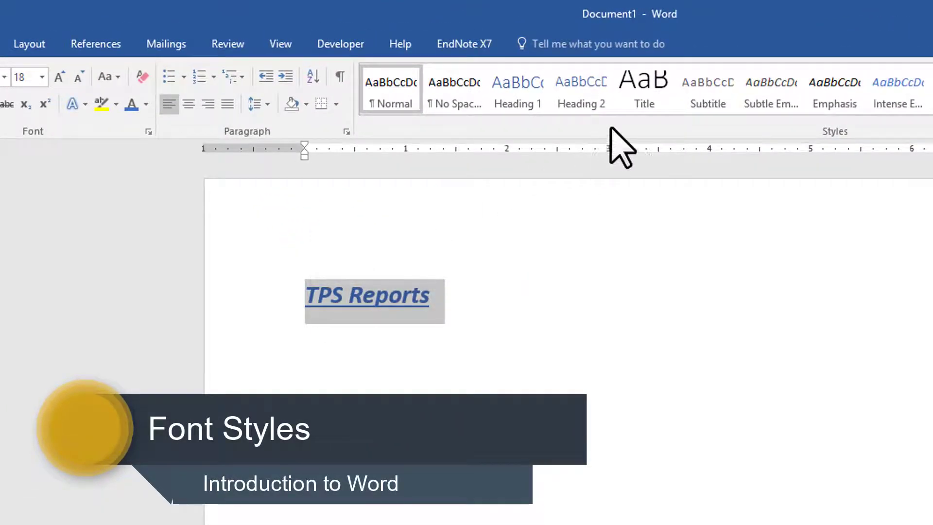
left_click(656, 117)
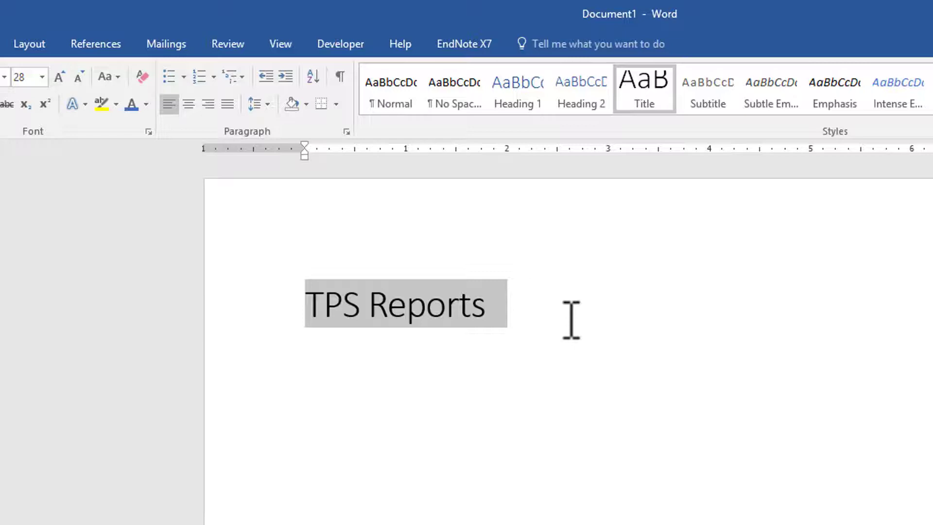
Modify the Title style to font size 48 and the standard Blue color, and deselect the title.
right_click(632, 117)
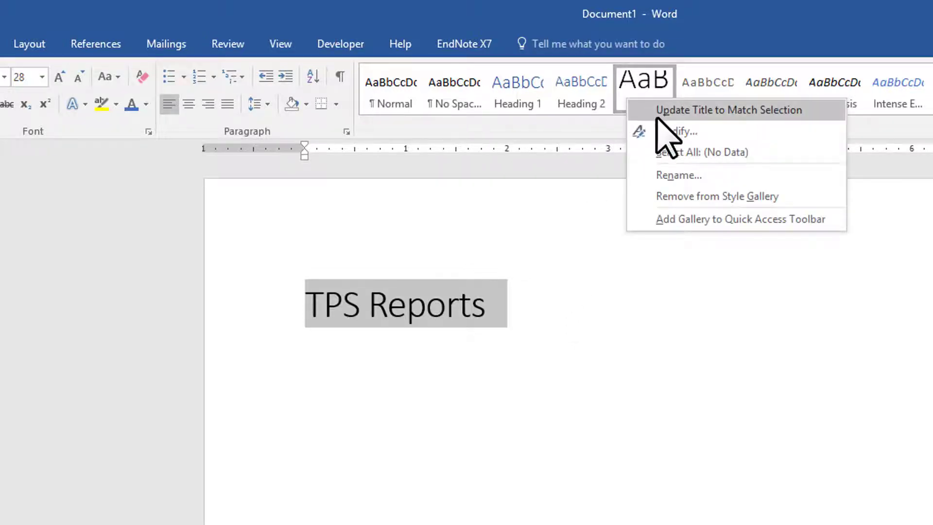
left_click(707, 133)
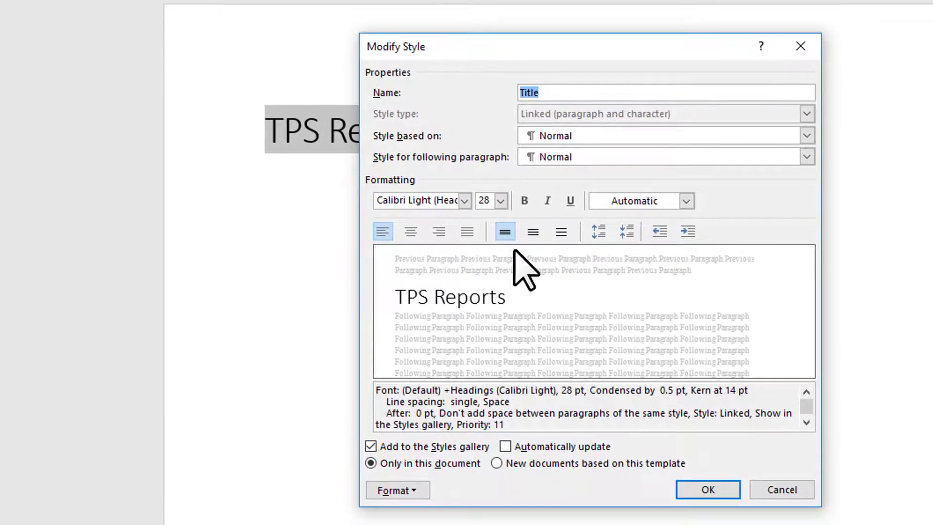
left_click(500, 200)
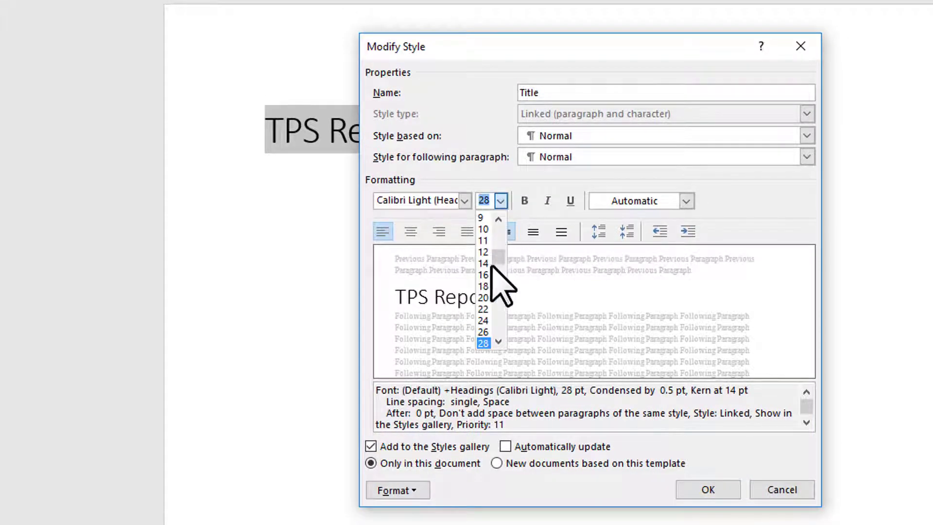
left_click(498, 341)
left_click(498, 341)
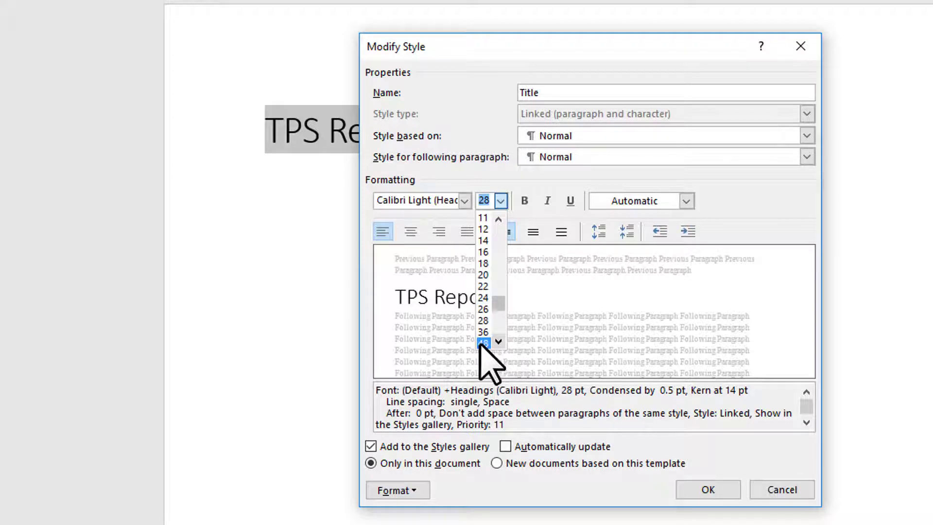
left_click(484, 343)
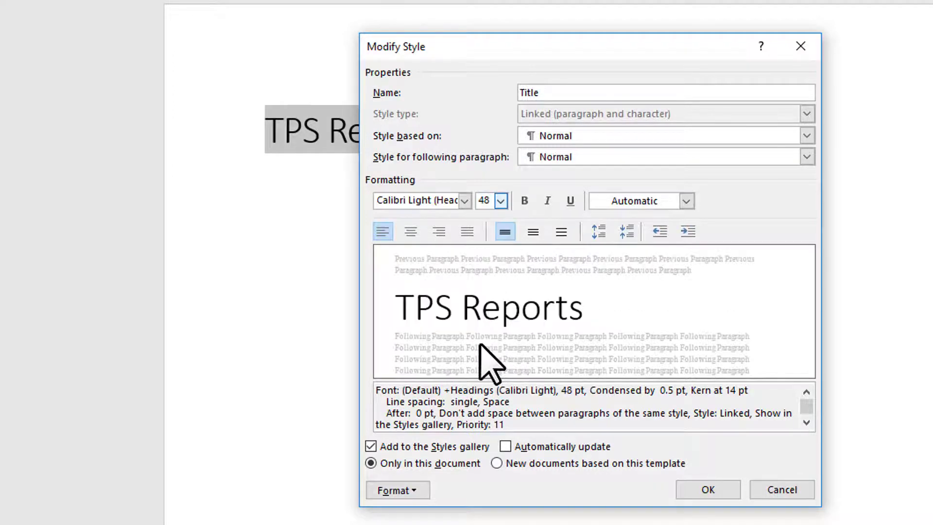
left_click(686, 201)
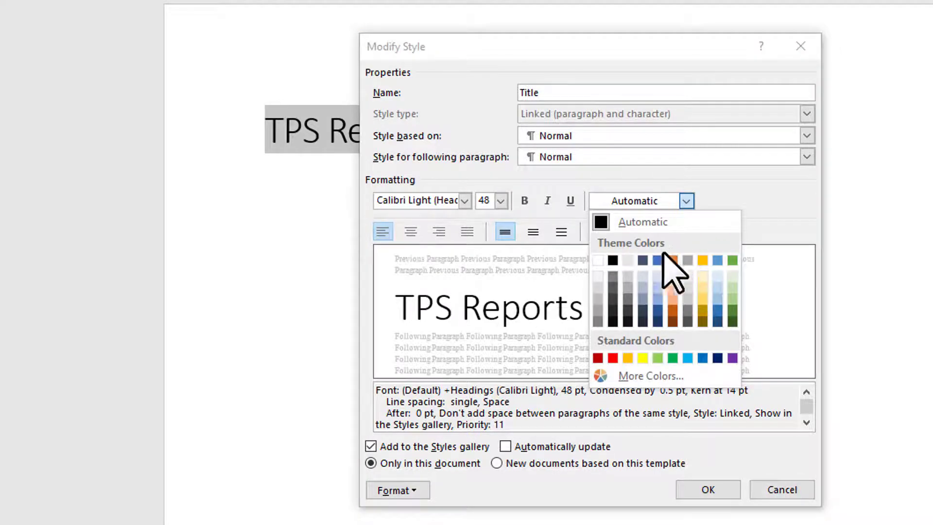
left_click(703, 358)
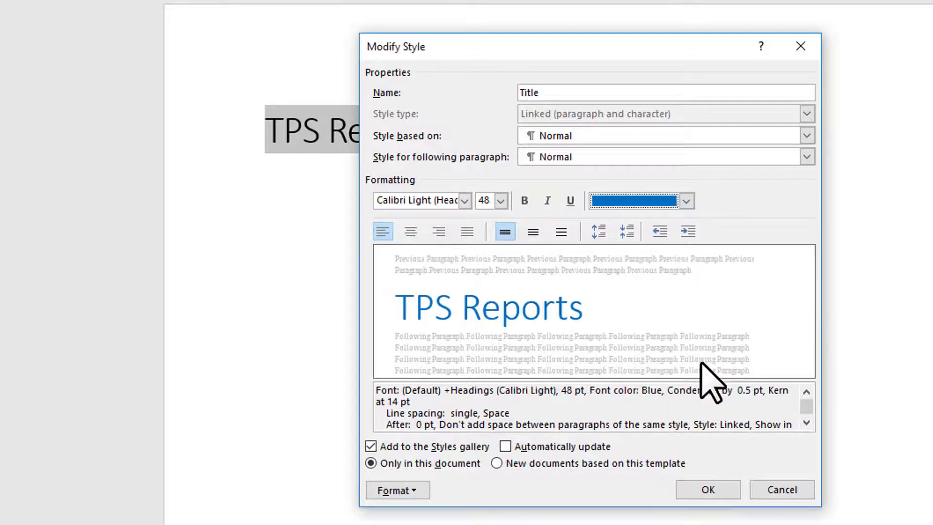
left_click(719, 488)
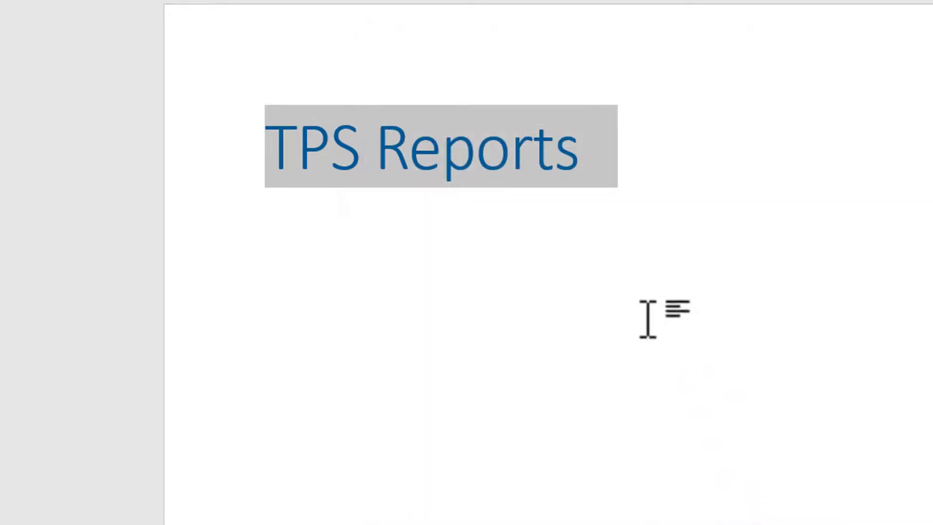
left_click(592, 277)
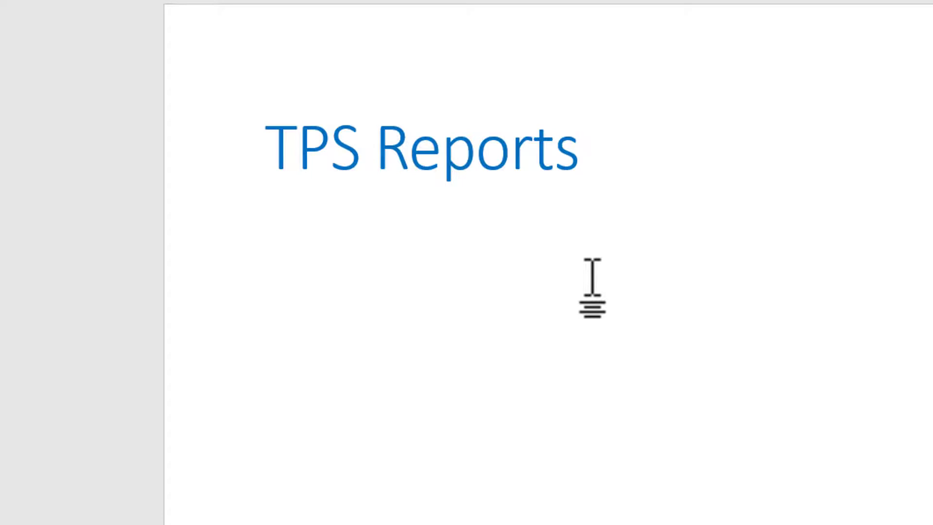
Insert blank lines above the "TPS Reports" title and remove them again.
key("Home")
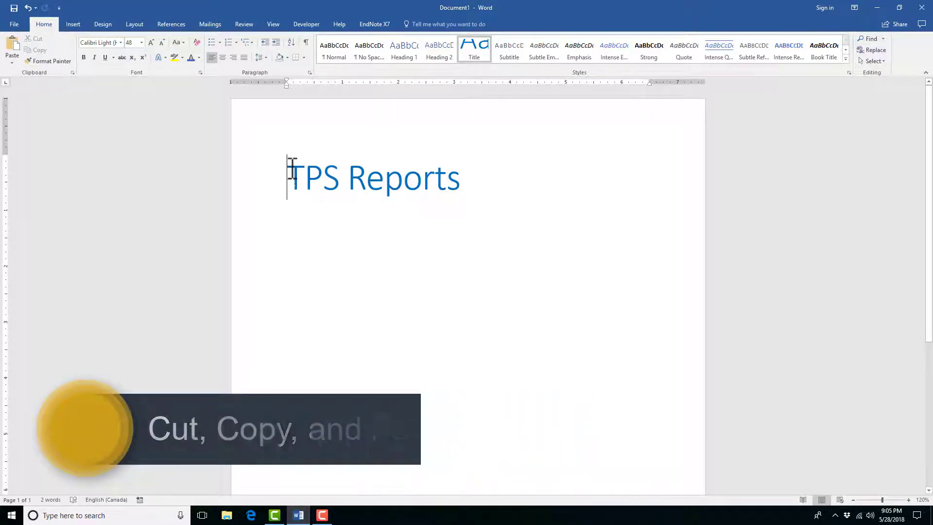
key("Return")
key("Return")
key("Return")
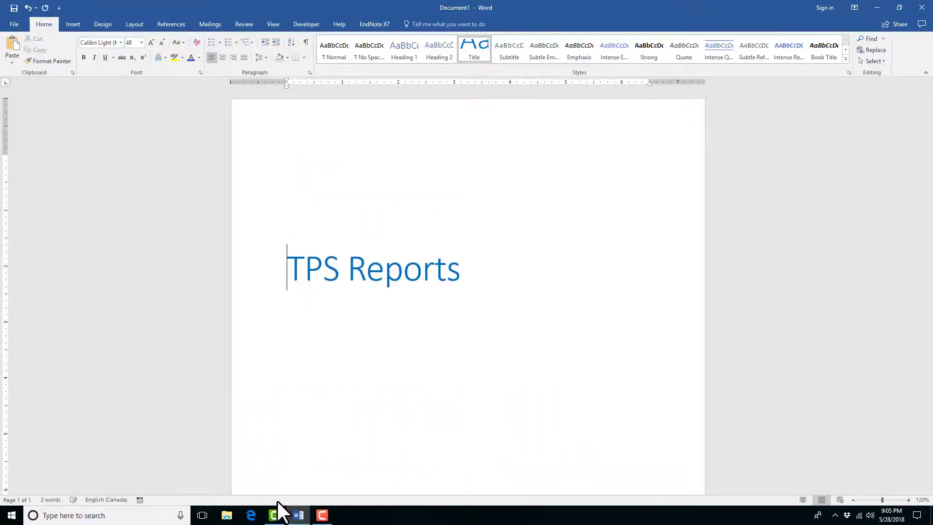
key("BackSpace")
key("BackSpace")
key("BackSpace")
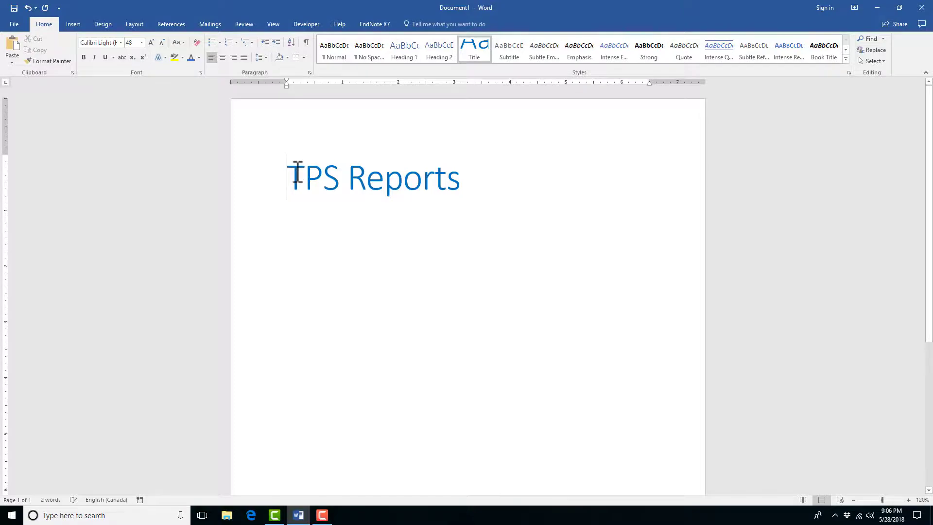
Cut the "TPS Reports" title from the page and check the clipboard contents.
left_click_drag(298, 174, 442, 182)
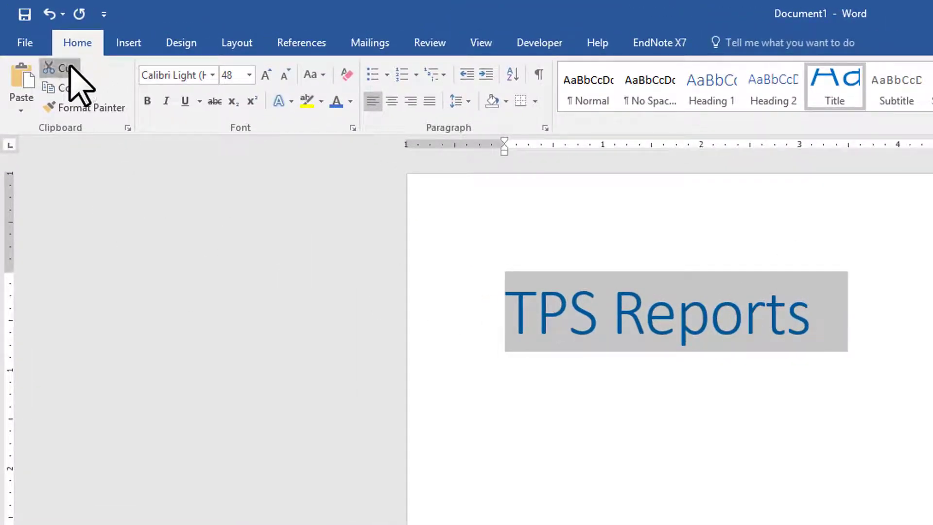
left_click(69, 68)
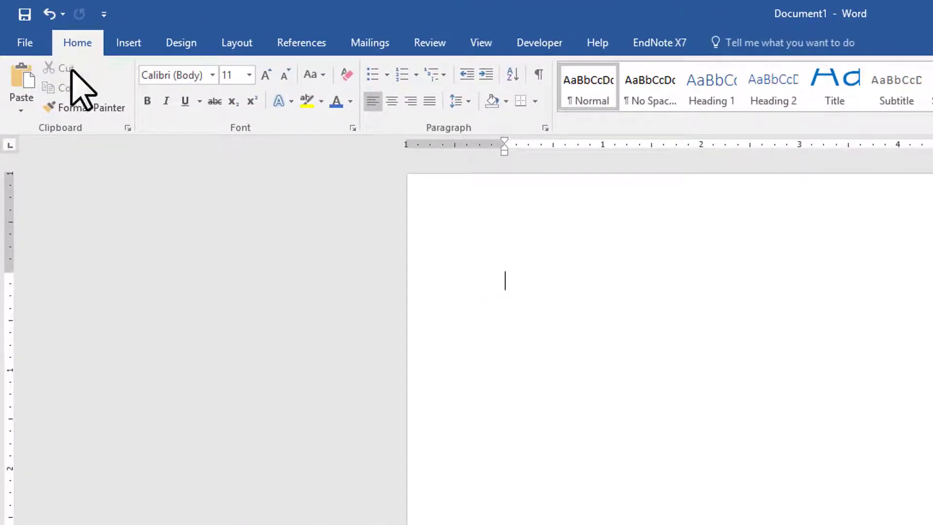
left_click(123, 129)
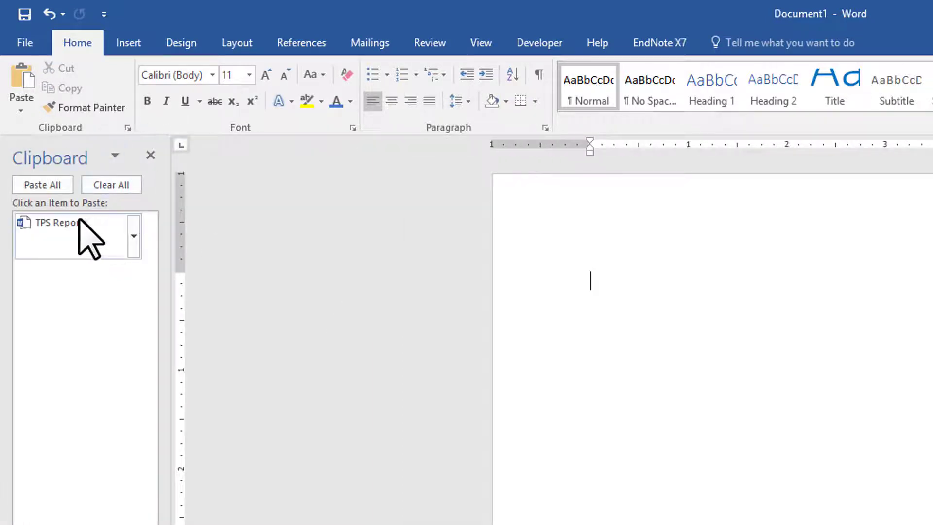
left_click(151, 155)
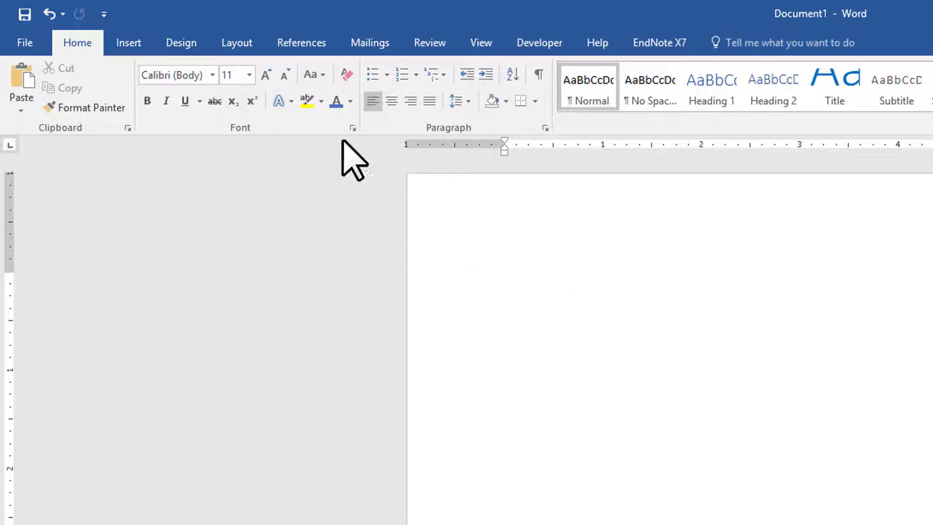
Insert a blank page into the document.
left_click(127, 43)
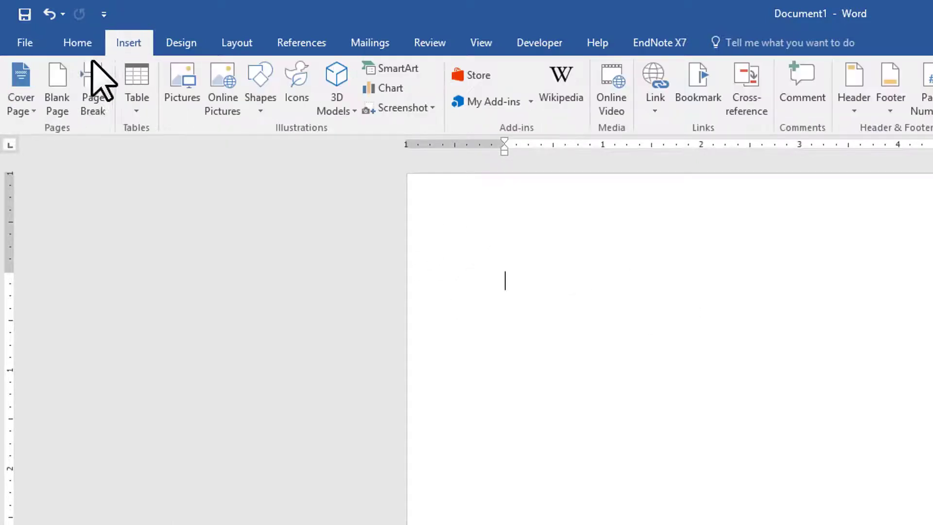
left_click(51, 94)
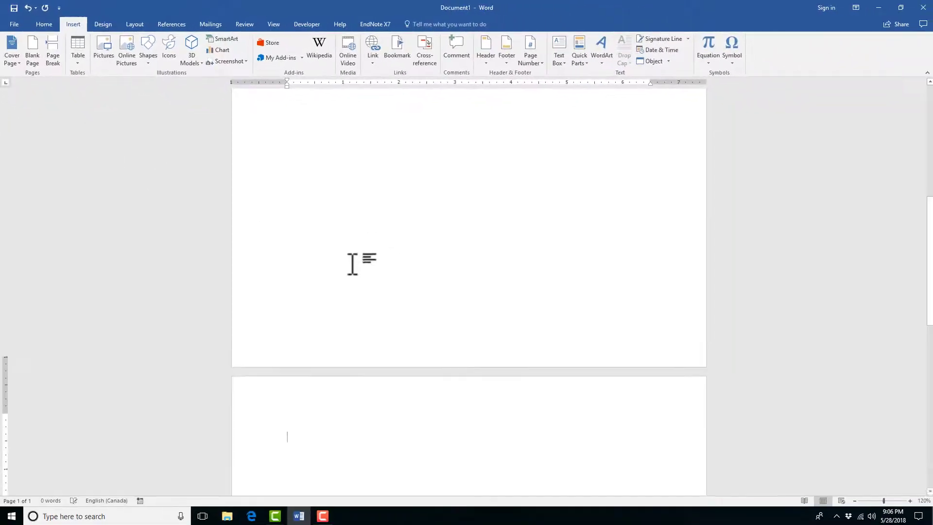
scroll(296, 419, "down", 2)
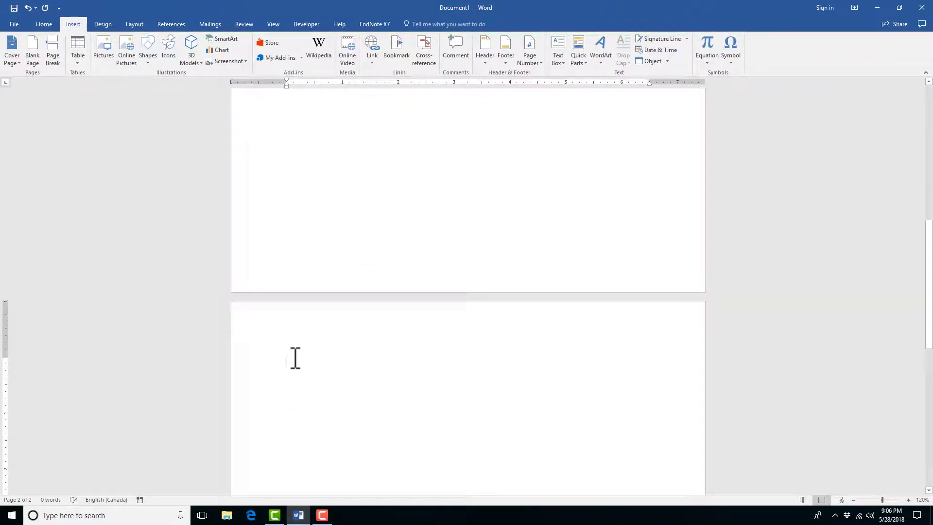
Paste the cut title at the start of the second page with Keep Source Formatting.
left_click(40, 25)
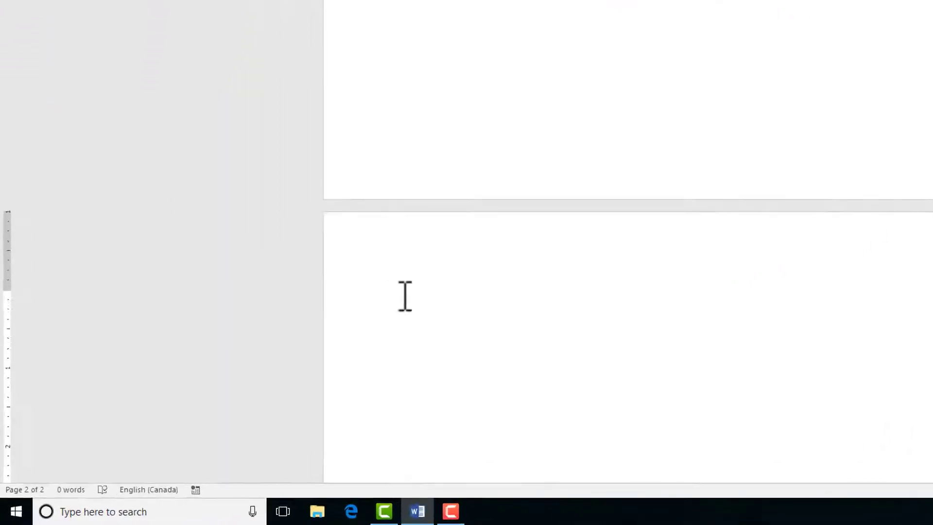
right_click(288, 361)
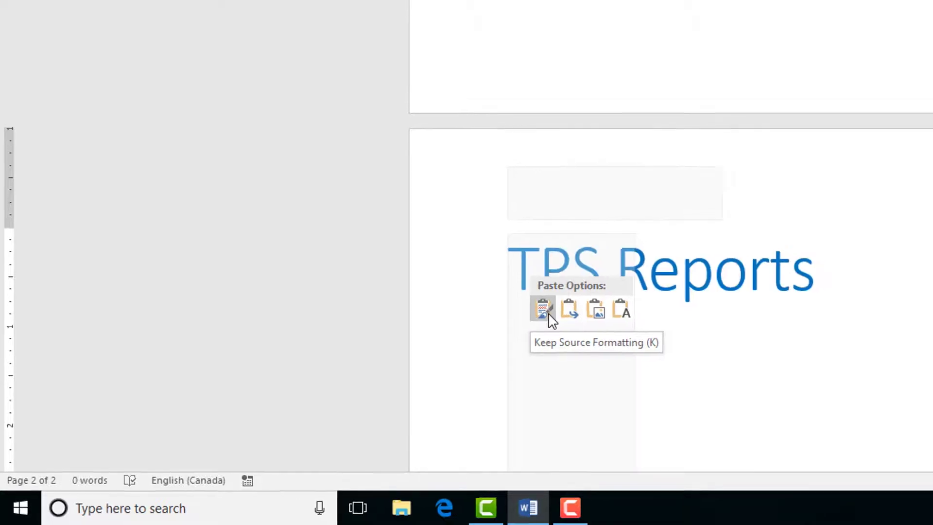
left_click(552, 306)
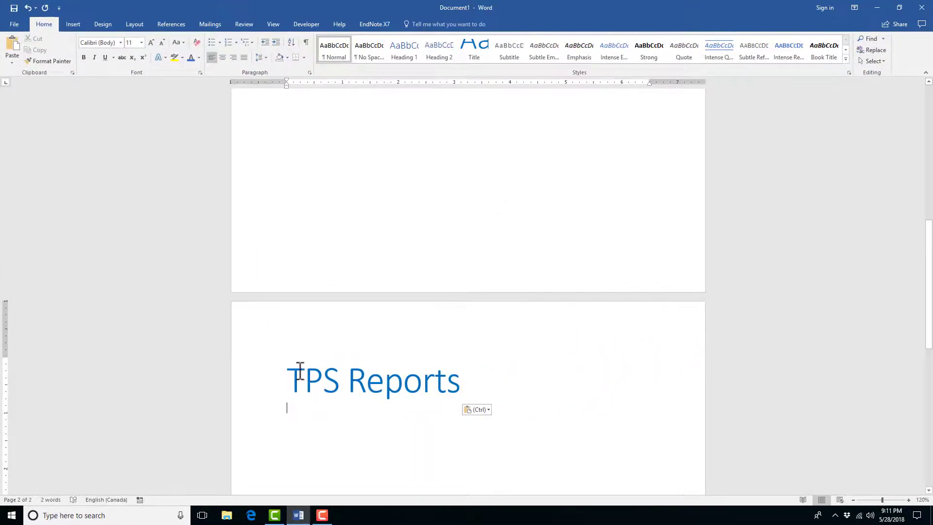
Copy the "TPS Reports" title on the second page and paste it on the line below.
left_click_drag(296, 371, 427, 383)
right_click(430, 383)
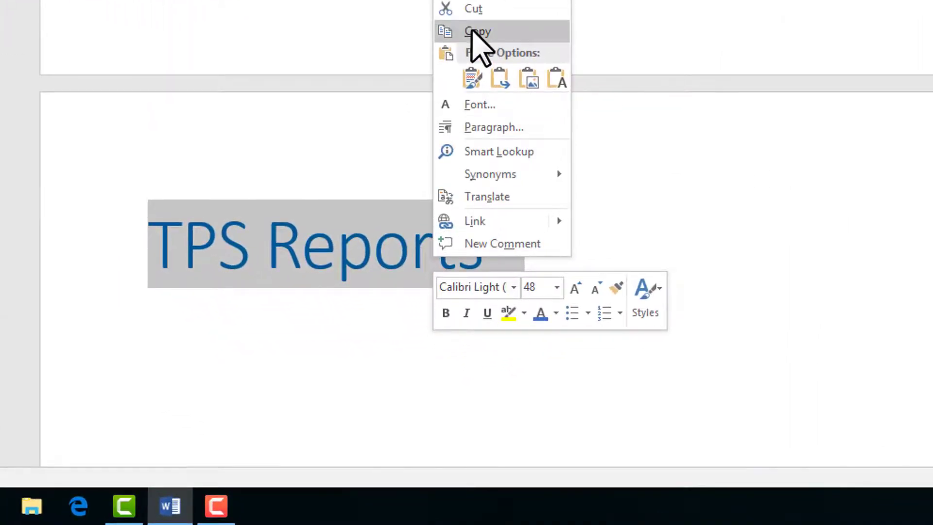
left_click(474, 32)
left_click(214, 347)
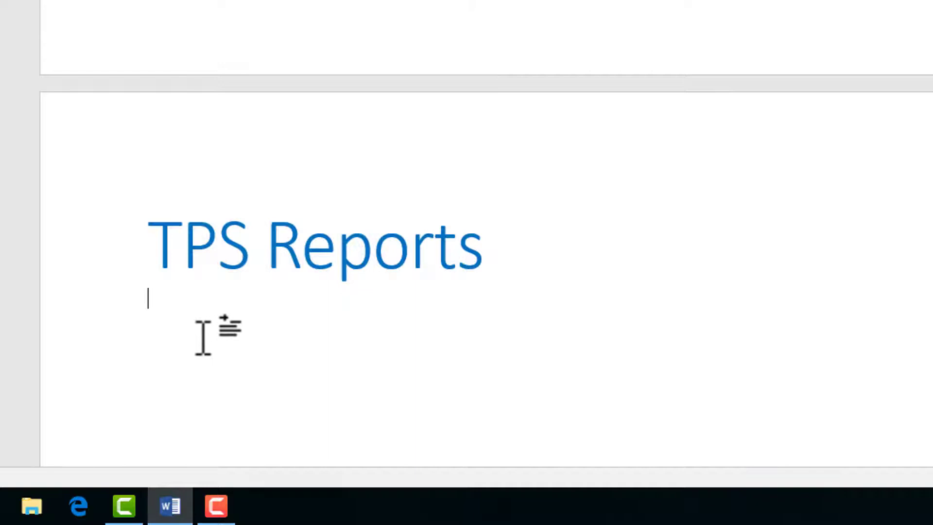
right_click(176, 319)
left_click(208, 138)
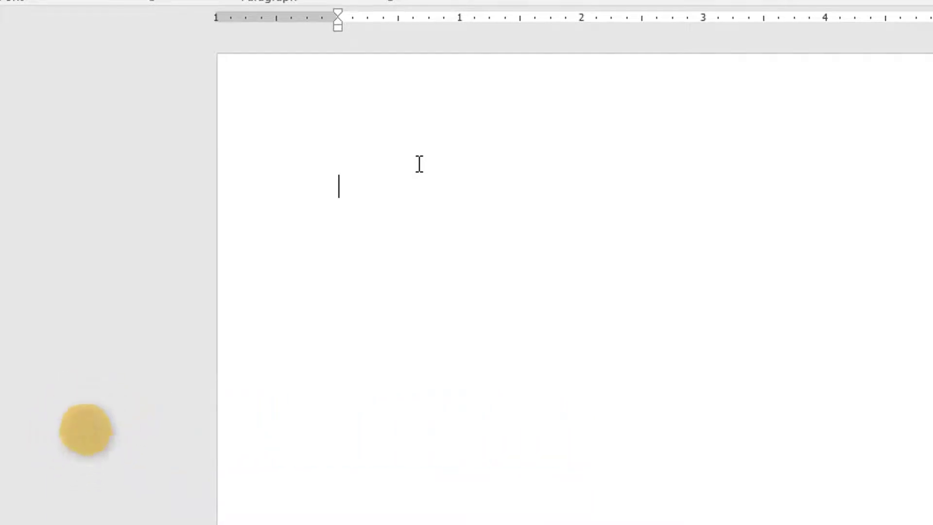
Enter the date May 28, 2018 at the start of the first page and begin a new paragraph.
type("May 2")
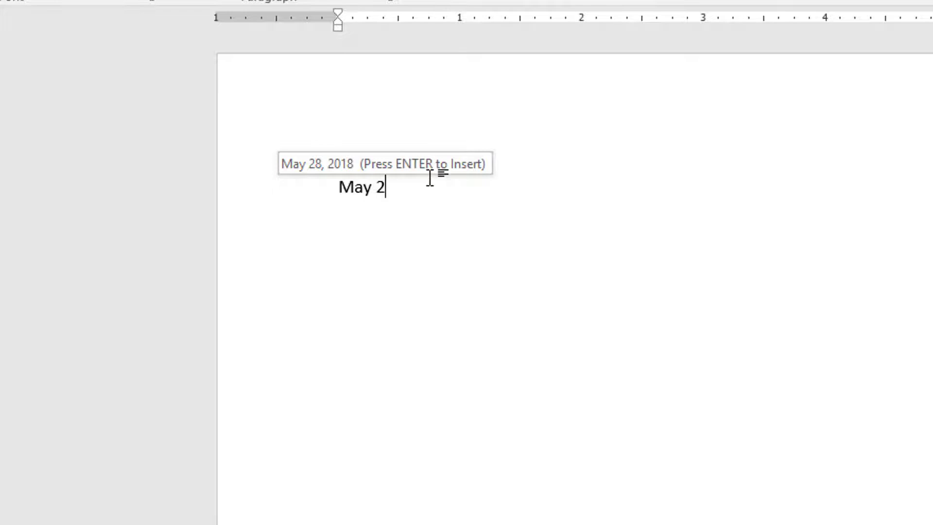
key("Return")
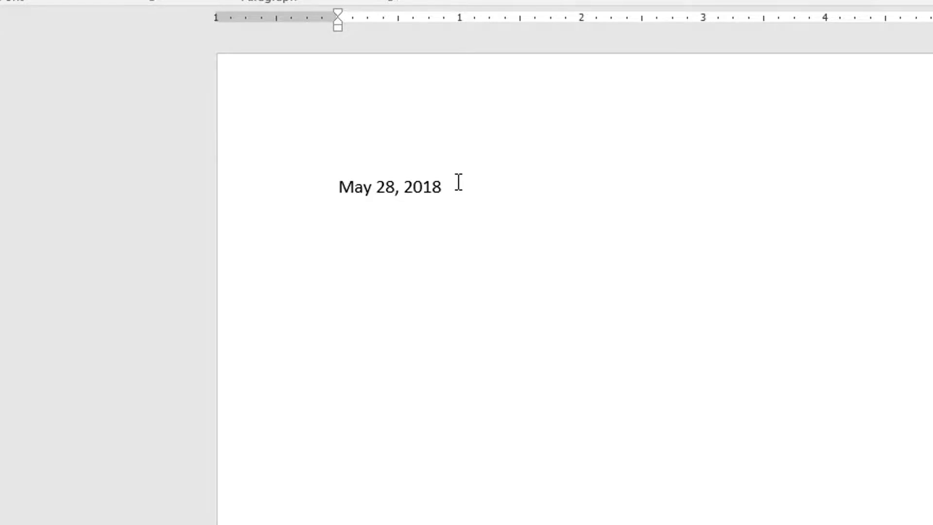
key("Return")
Write "I will call in a few few days to discuss teh shedule" below the date, keeping the deliberate mistakes.
type("I will call in a fe")
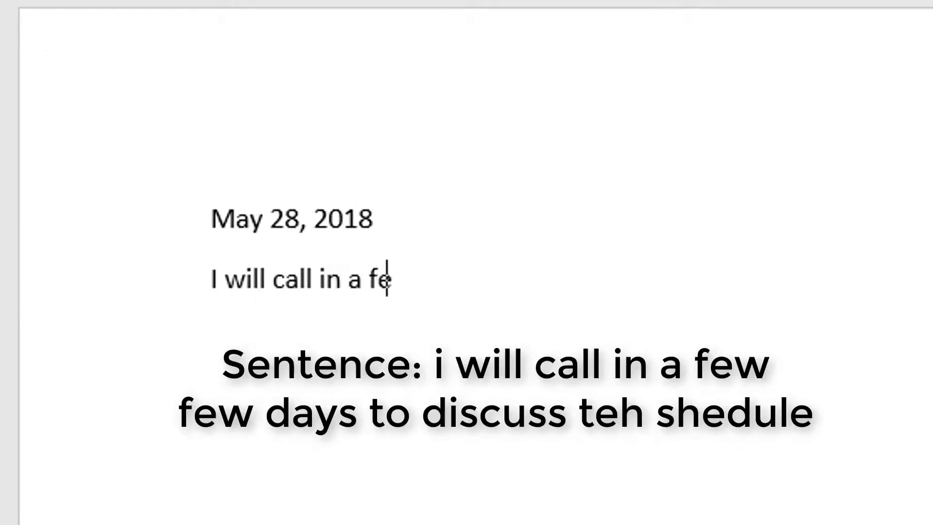
type("w few")
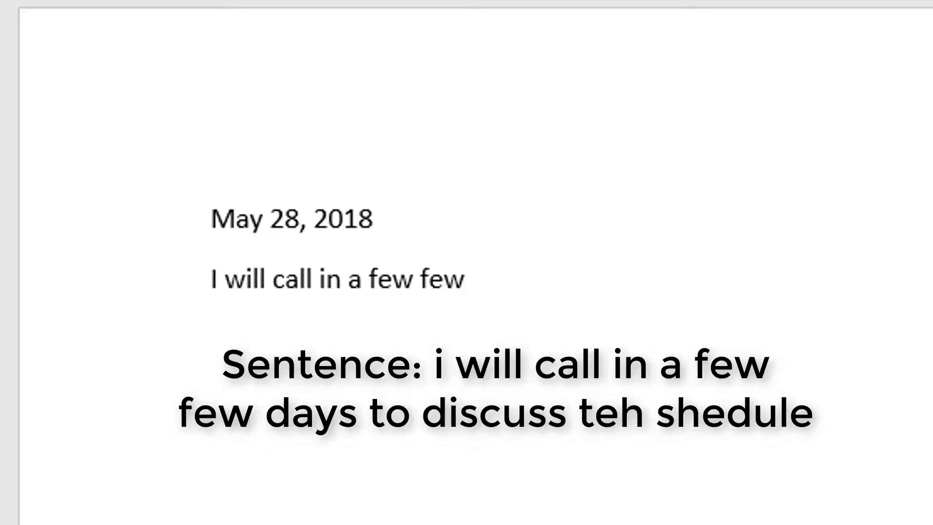
type(" days to")
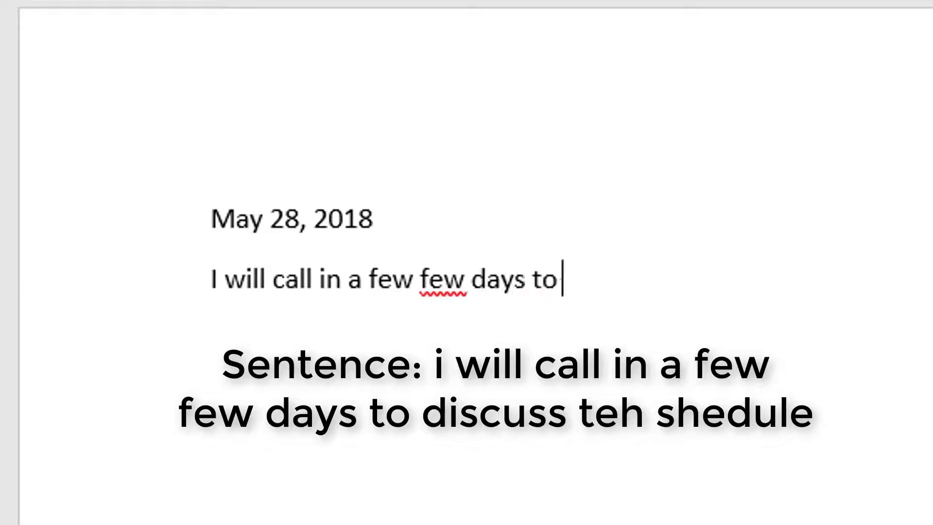
type(" discuss")
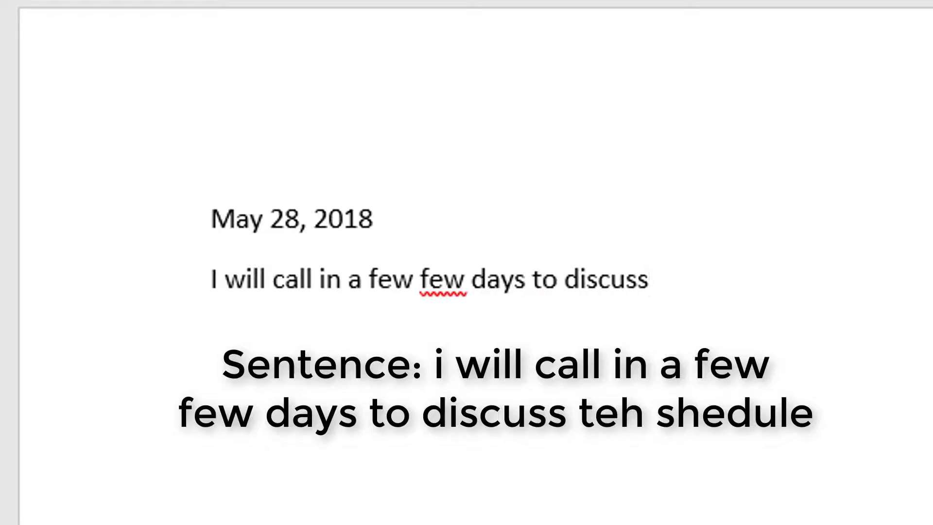
type(" te")
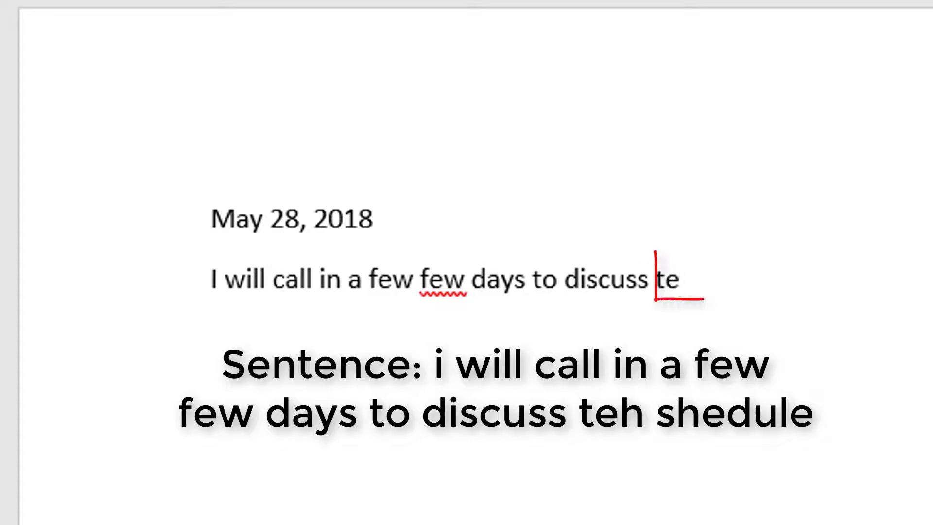
type("h")
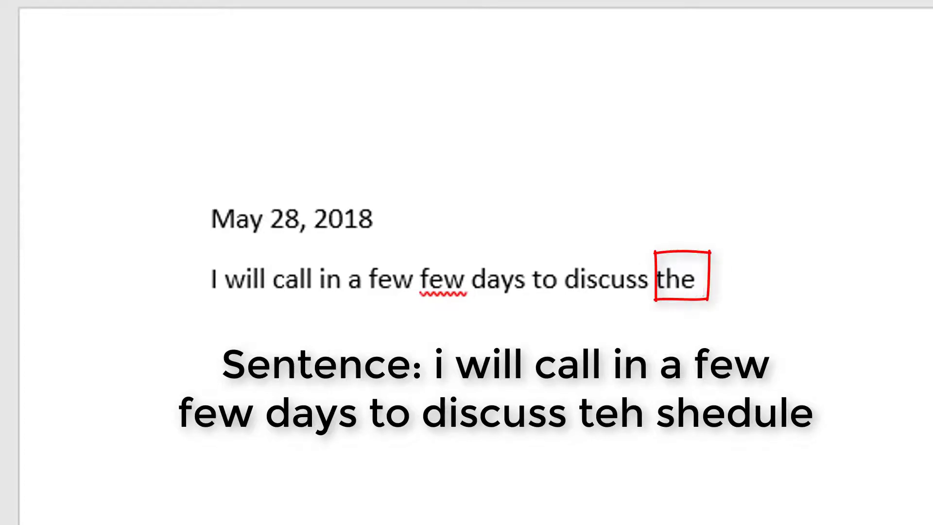
type(" shedule")
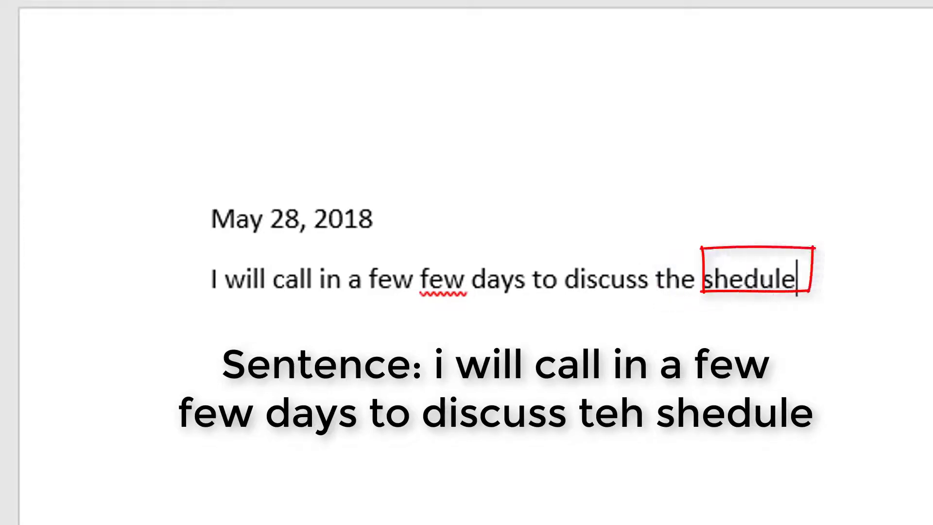
Correct "shedule" to "schedule" and end the sentence with a period.
key("BackSpace")
key("BackSpace")
key("BackSpace")
key("BackSpace")
key("BackSpace")
key("BackSpace")
type("chedule.")
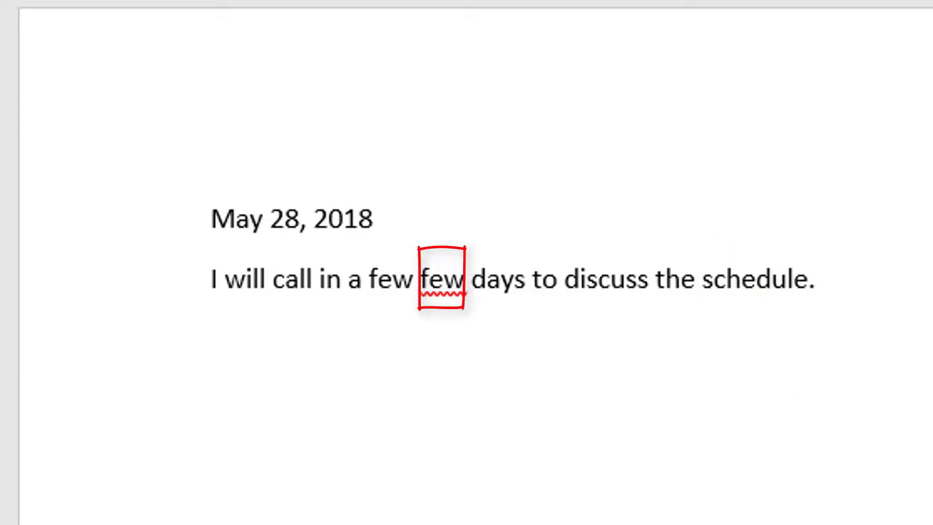
Change "to" before "discuss" into "too" and return the cursor to the end of the sentence.
left_click(557, 278)
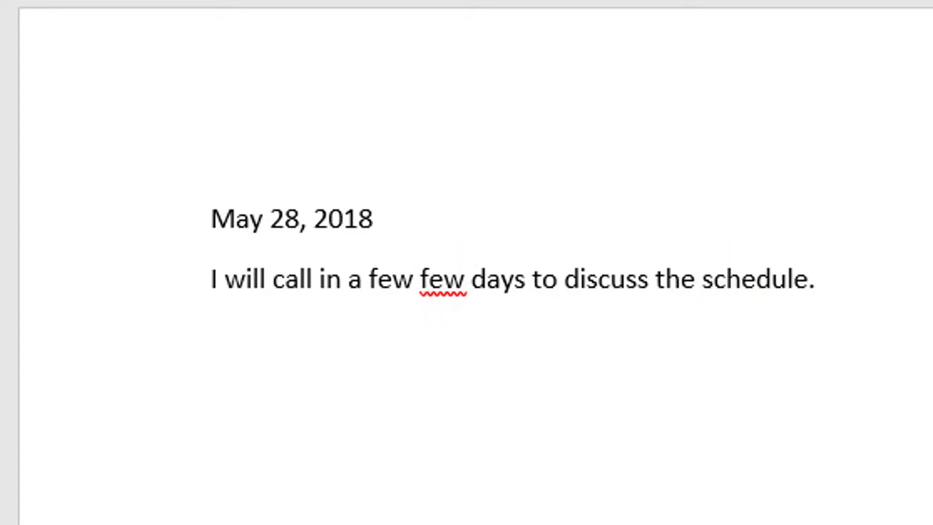
type("o")
key("Right")
key("Right")
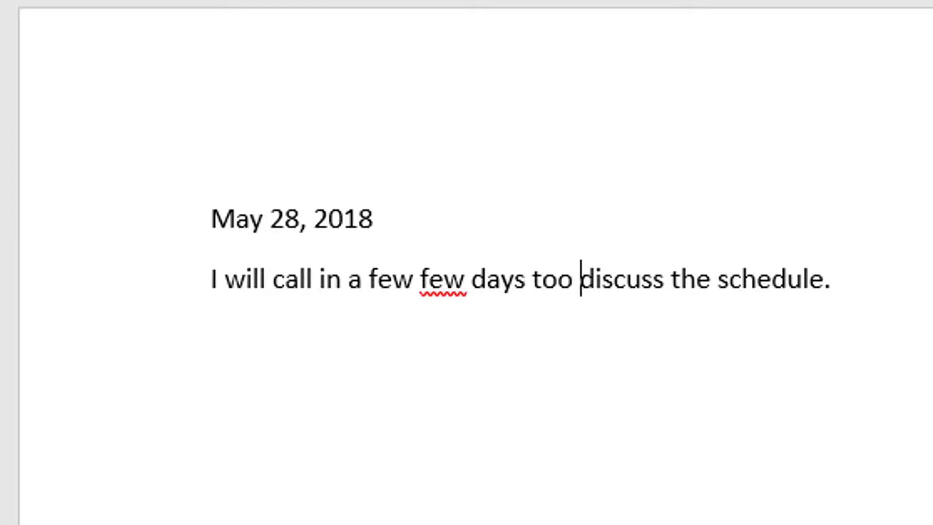
left_click(861, 275)
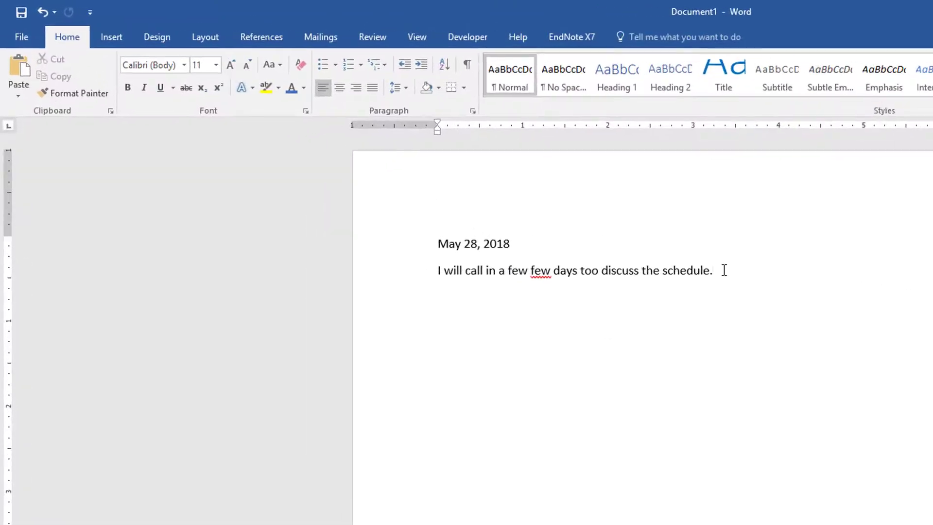
Leave a blank line below the date and enter the recipient's two-line postal address above the sentence.
left_click(550, 244)
key("Return")
key("Return")
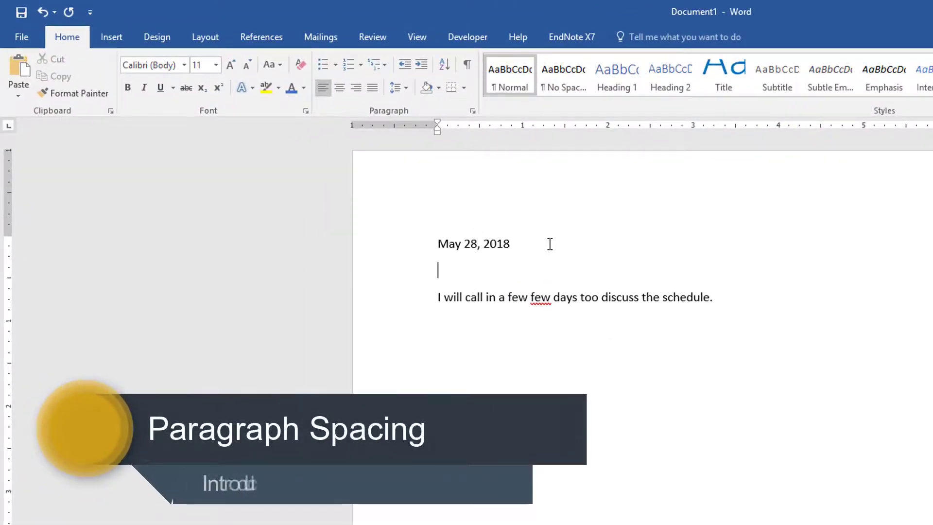
type("1")
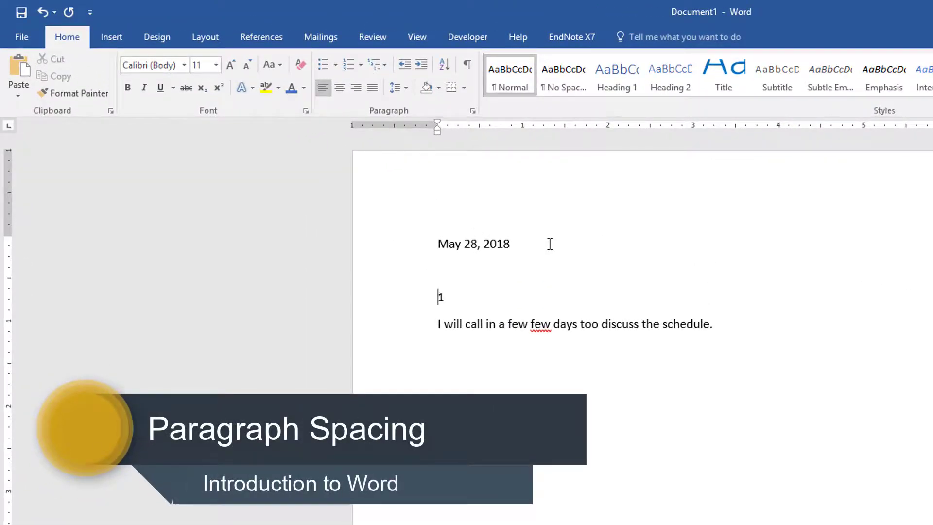
type("303 ")
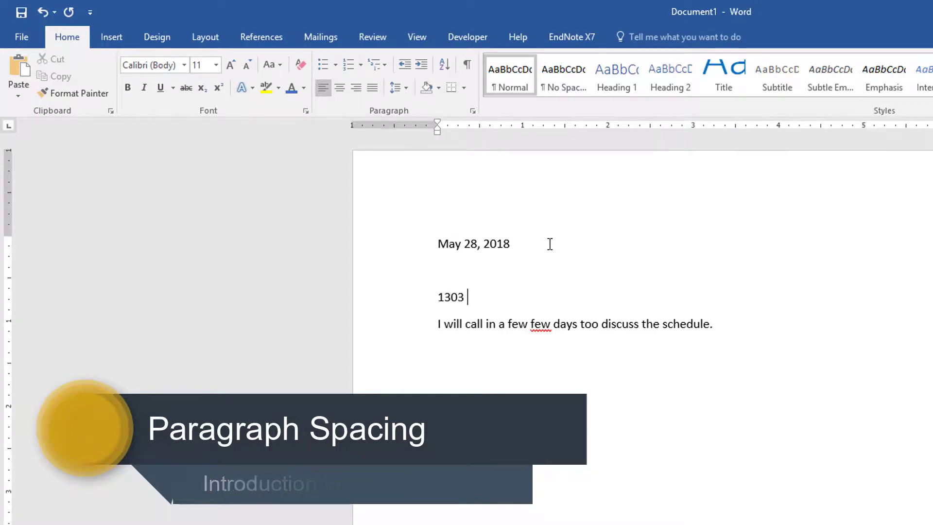
type("Business")
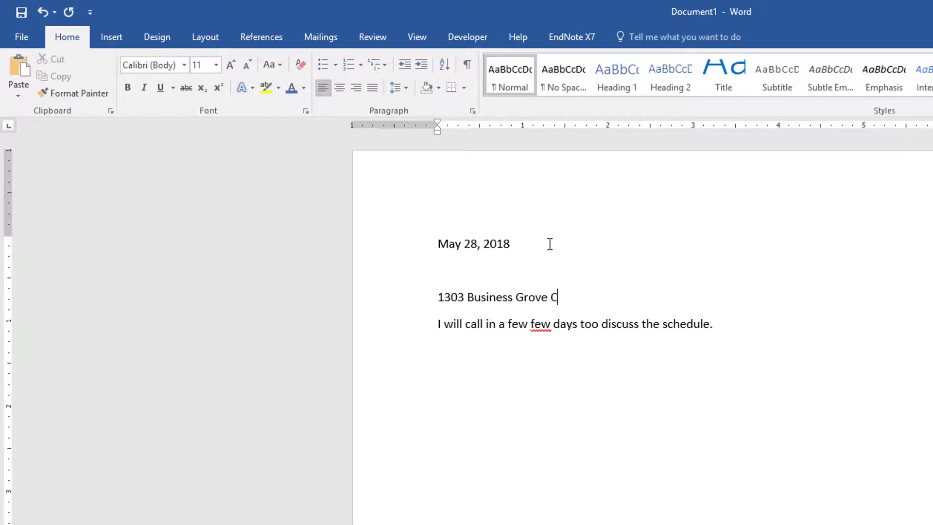
type(" Grove Court")
key("Return")
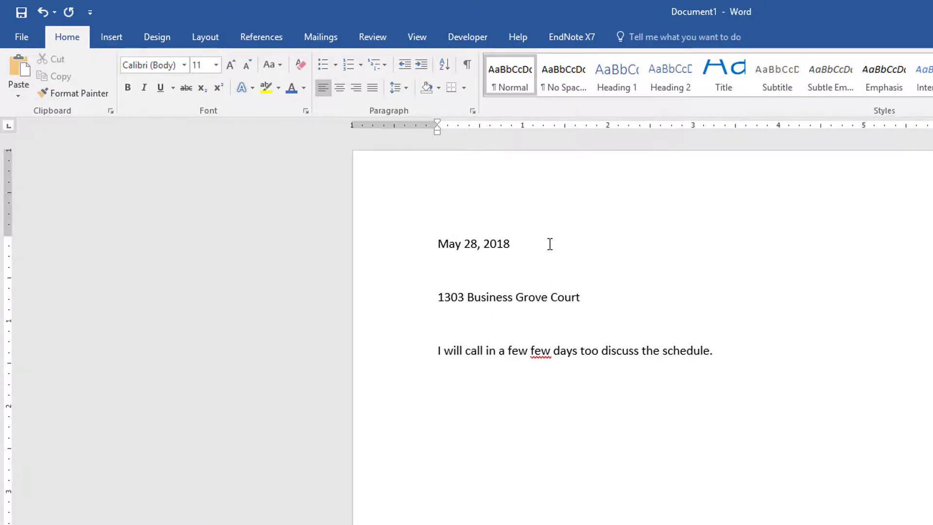
type("Pickering, ON M4")
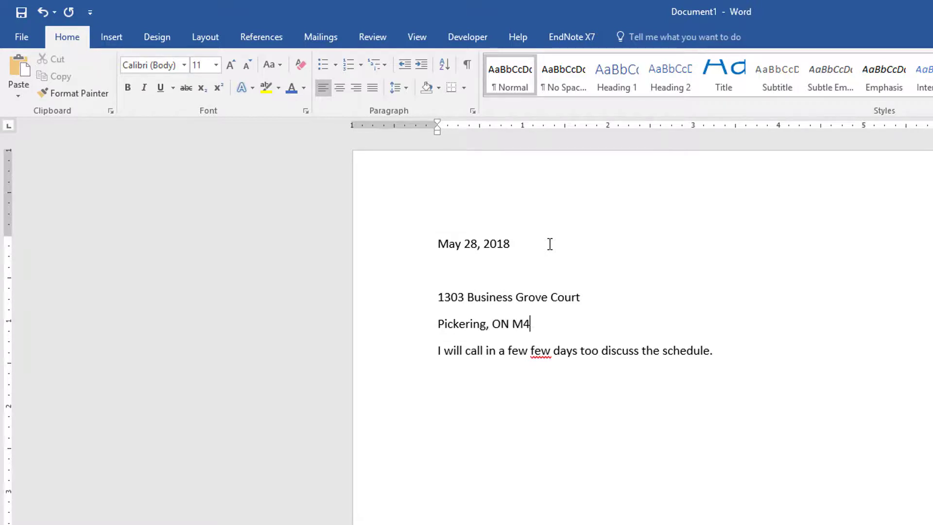
type("Y 1C5")
Remove the space after paragraph from the two address lines, then add a blank line below them.
left_click_drag(436, 298, 564, 323)
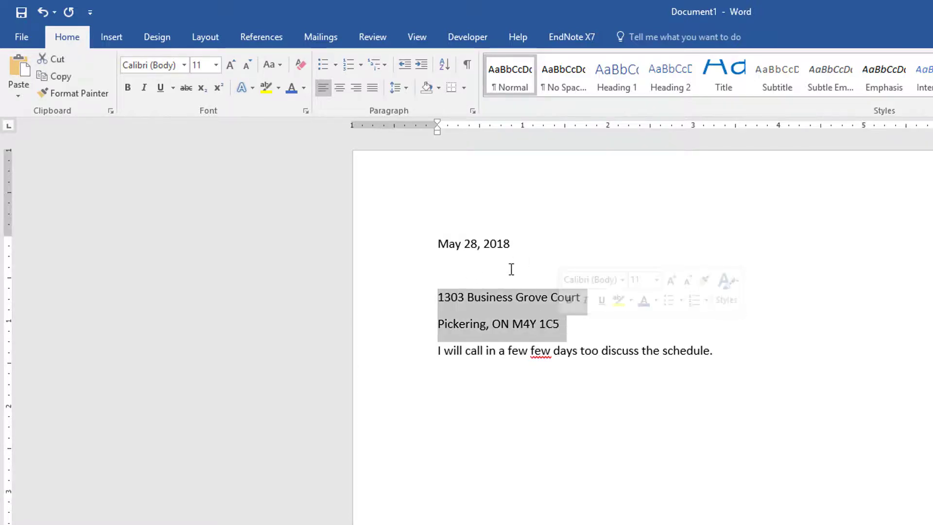
left_click(407, 86)
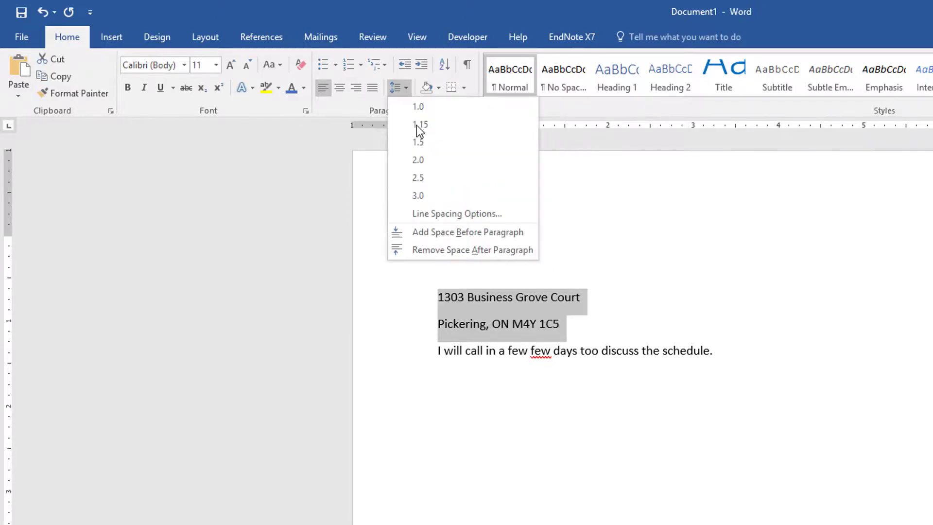
left_click(480, 249)
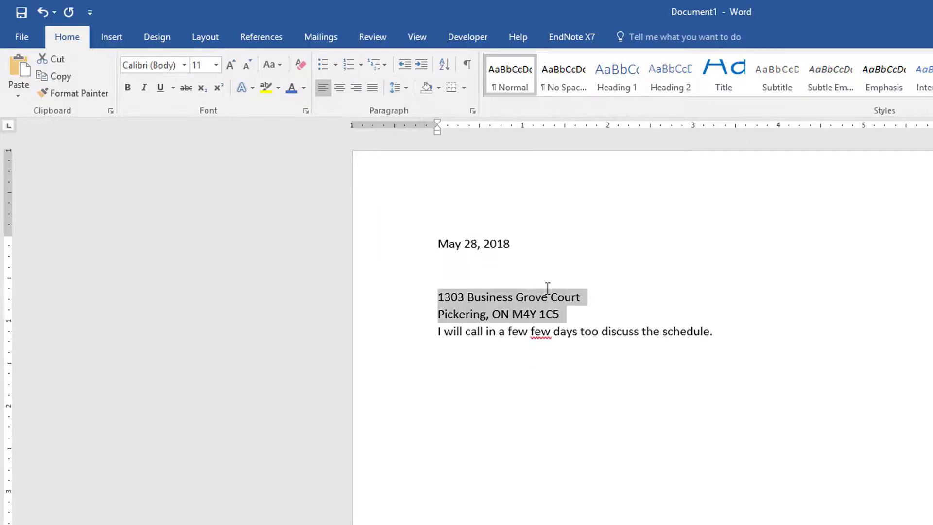
left_click(604, 319)
key("Return")
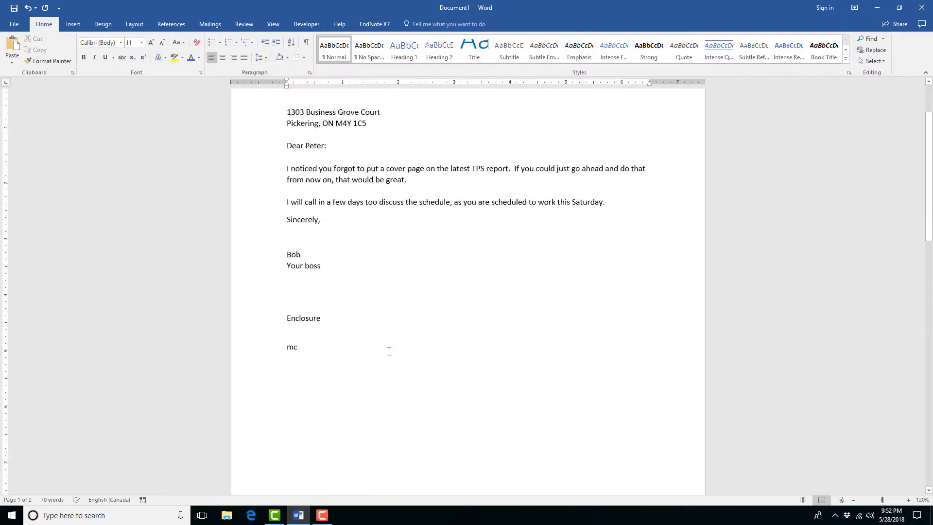
Apply the blue shadowed text effect from the third row of presets to the "TPS Reports" title on the second page.
scroll(388, 351, "down", 10)
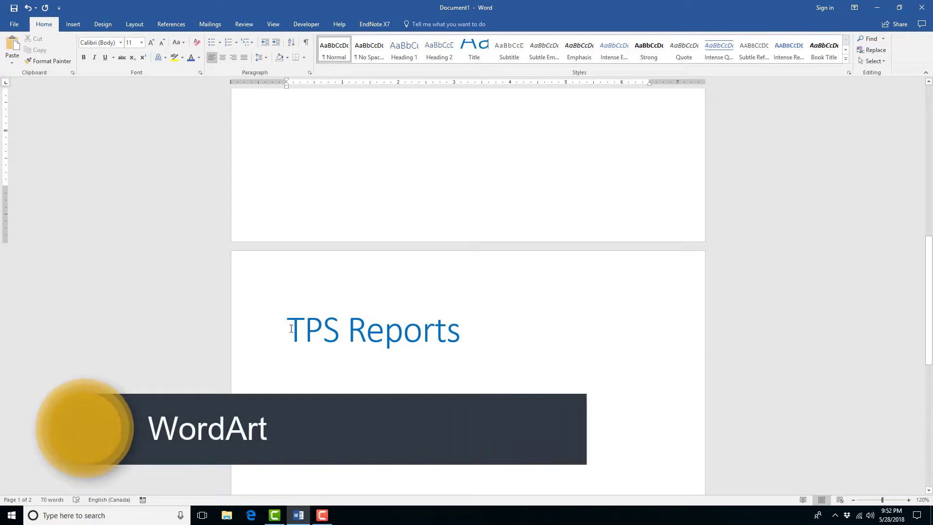
left_click_drag(291, 327, 443, 333)
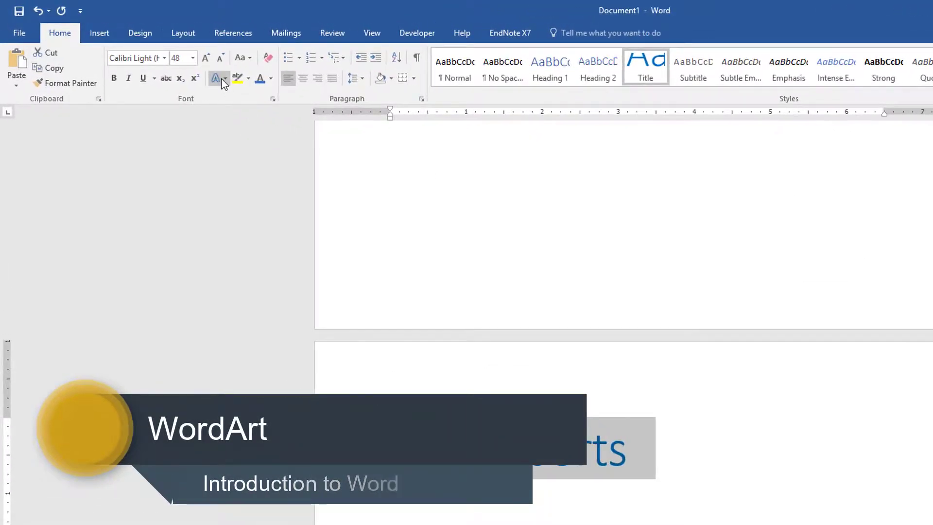
left_click(223, 80)
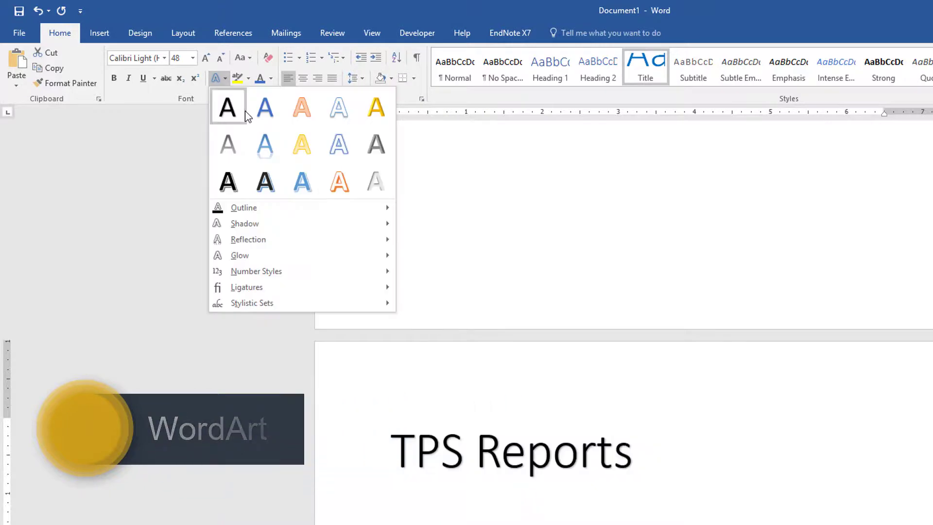
left_click(300, 186)
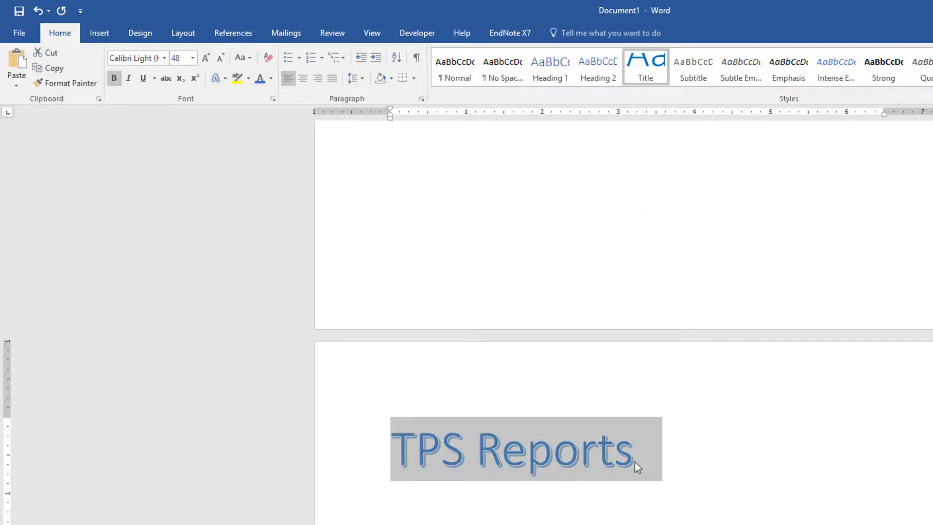
Add the gray glow variation from the third row to the "TPS Reports" title and deselect it.
left_click(224, 79)
mouse_move(260, 207)
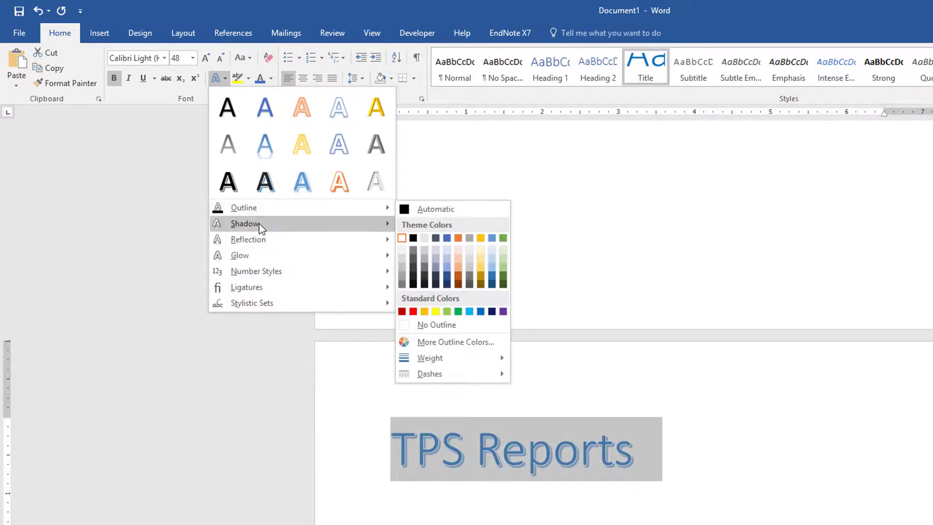
mouse_move(265, 244)
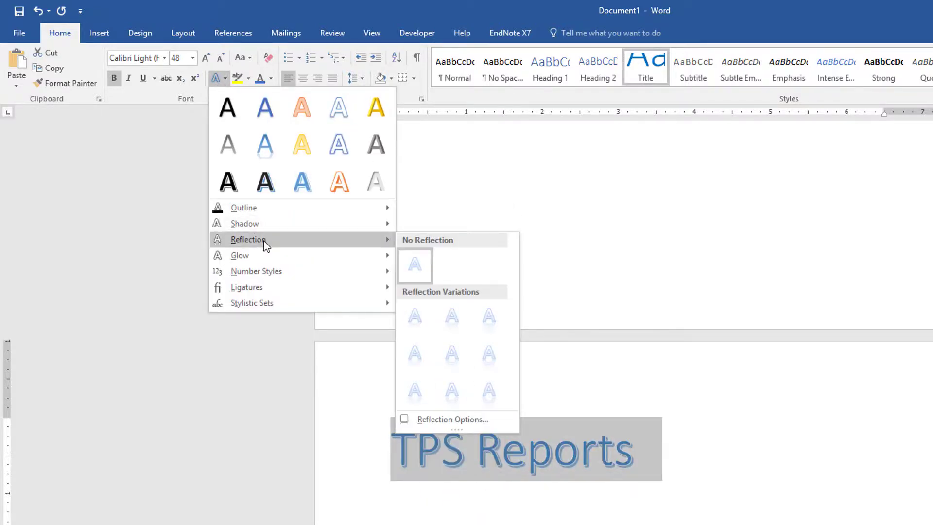
mouse_move(239, 257)
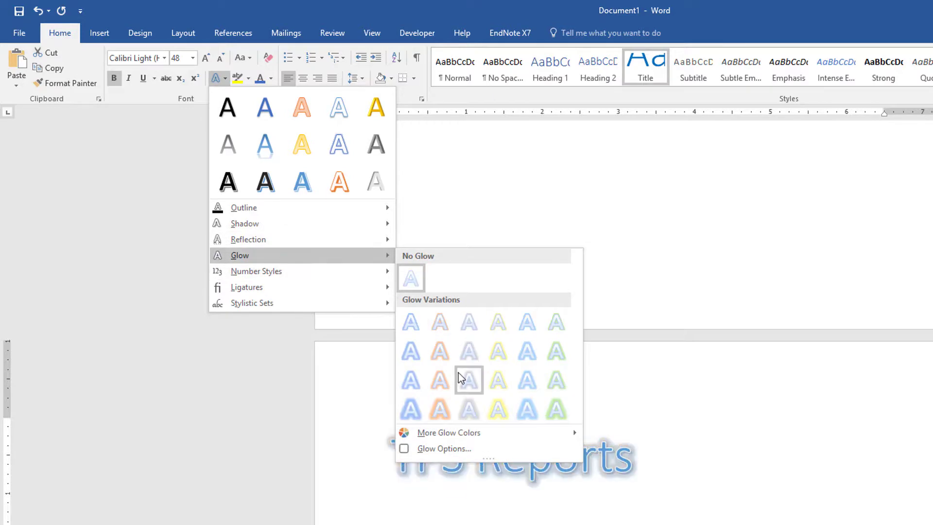
left_click(458, 375)
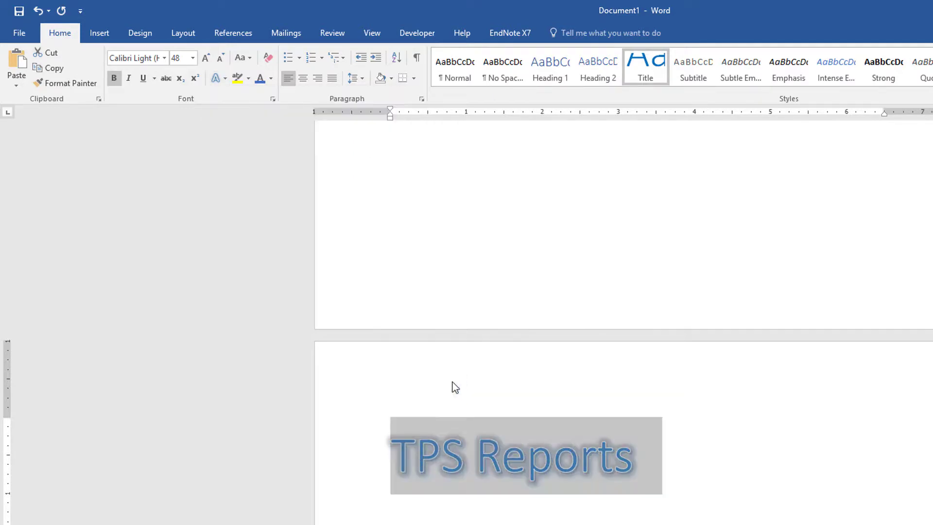
left_click(675, 473)
Return to the beginning of the letter and open the document's print settings and preview.
scroll(379, 418, "up", 3)
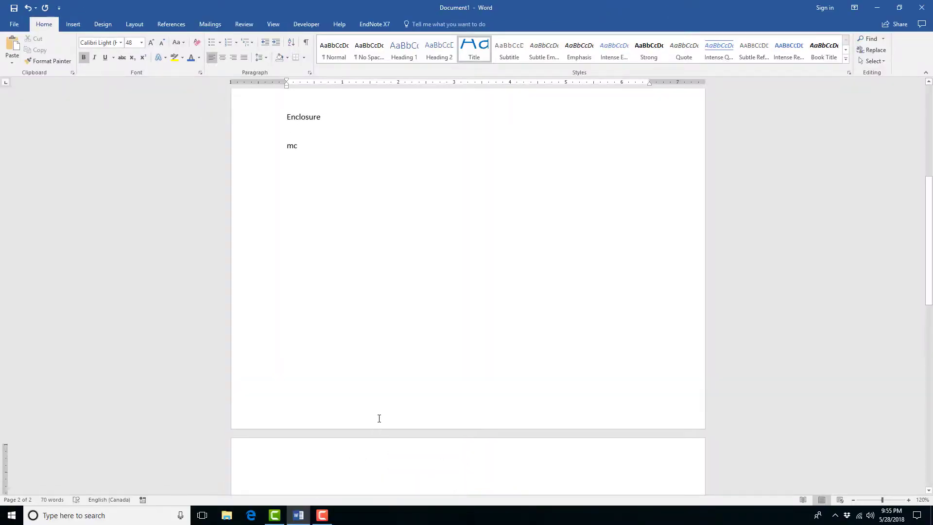
scroll(379, 418, "up", 6)
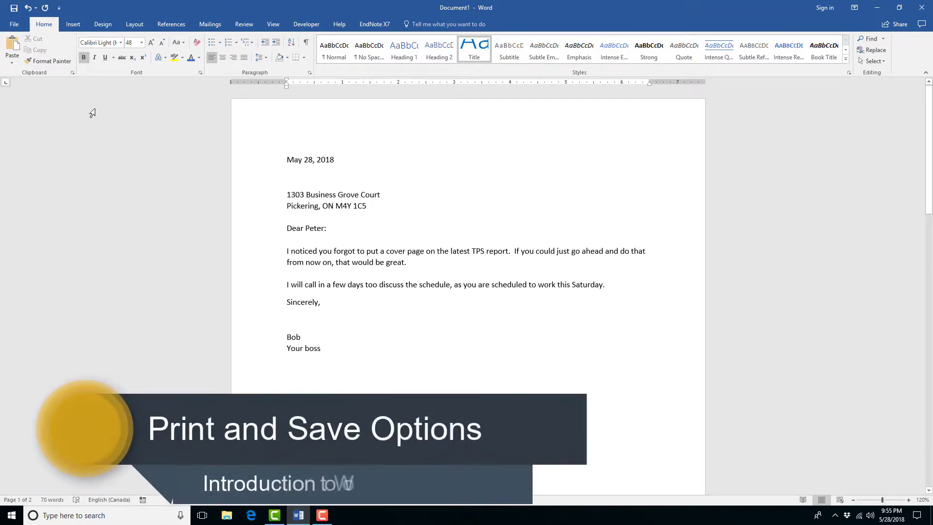
left_click(15, 24)
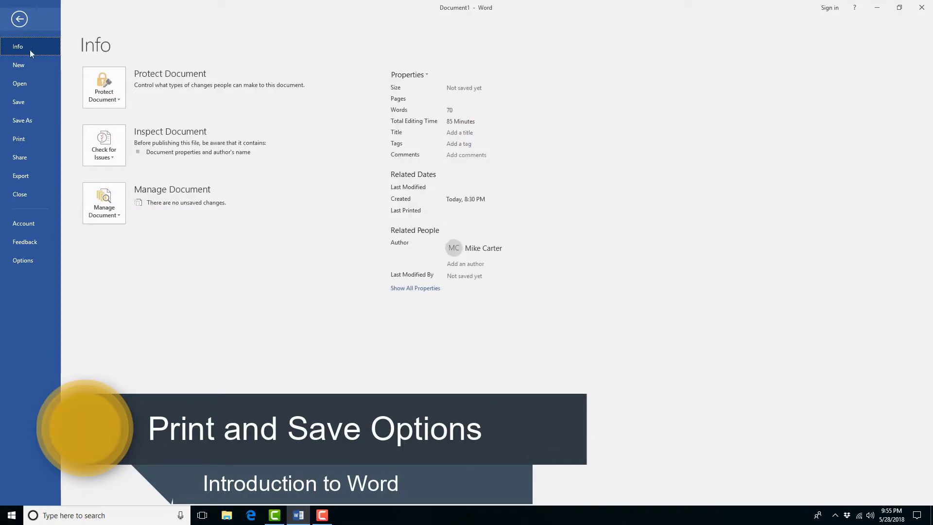
left_click(39, 141)
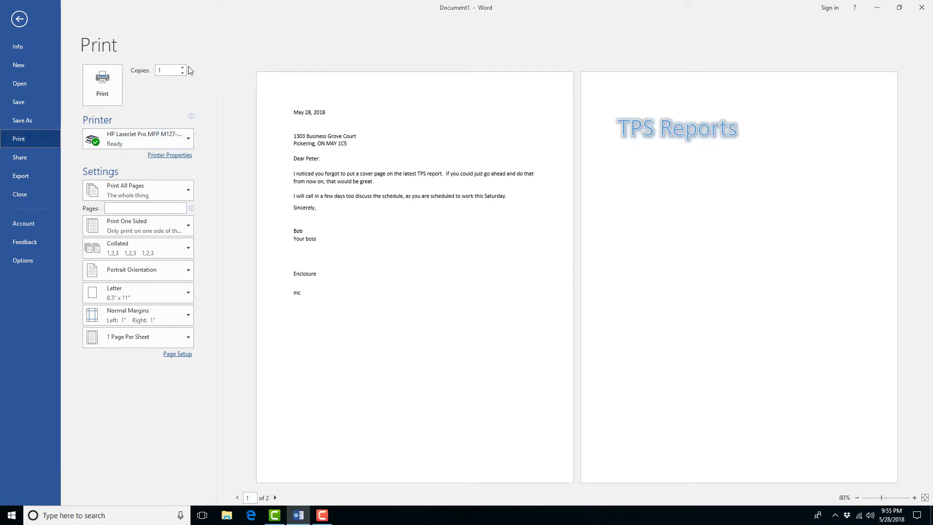
Set the print job to 2 copies of page 1 only, checking the available printers but keeping the current one.
left_click(182, 67)
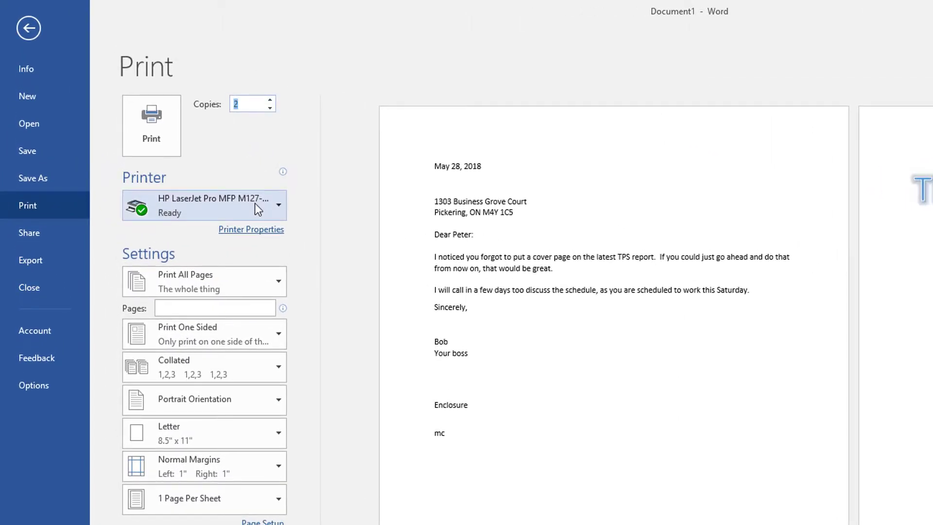
left_click(255, 203)
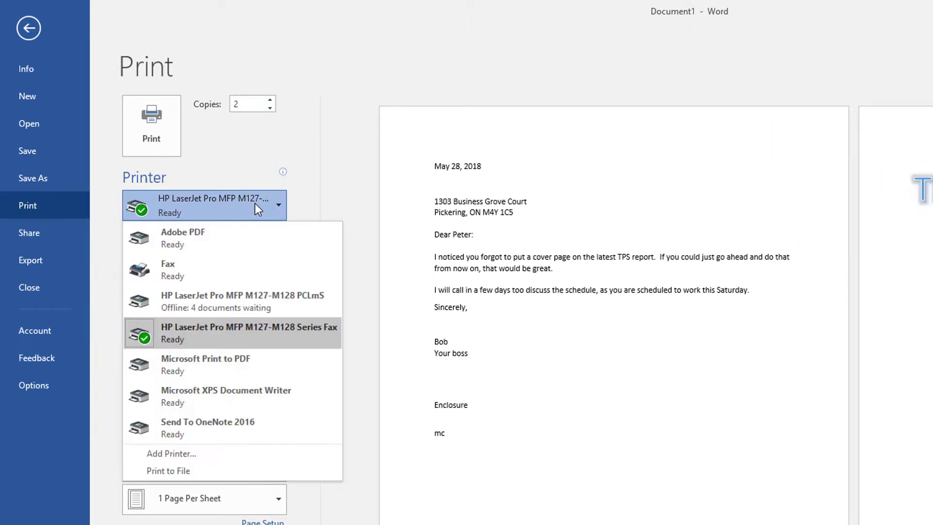
left_click(262, 294)
left_click(244, 307)
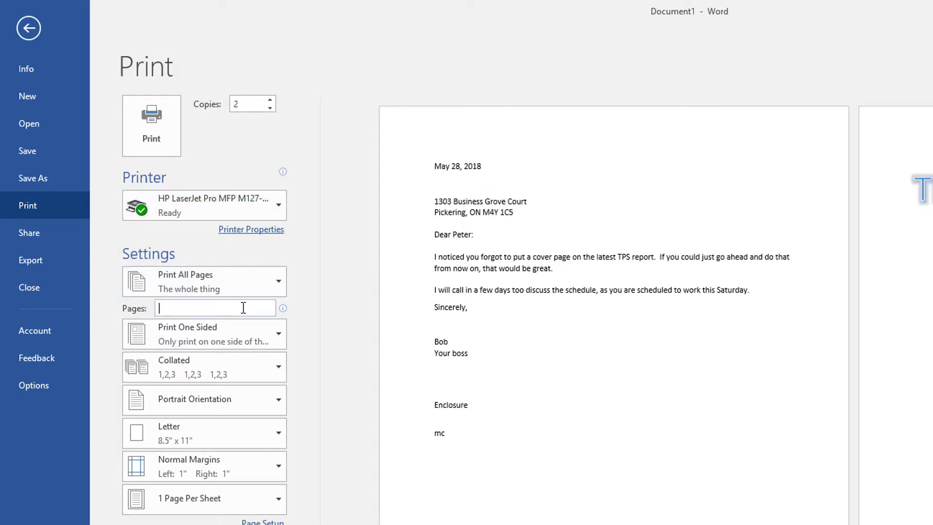
type("1")
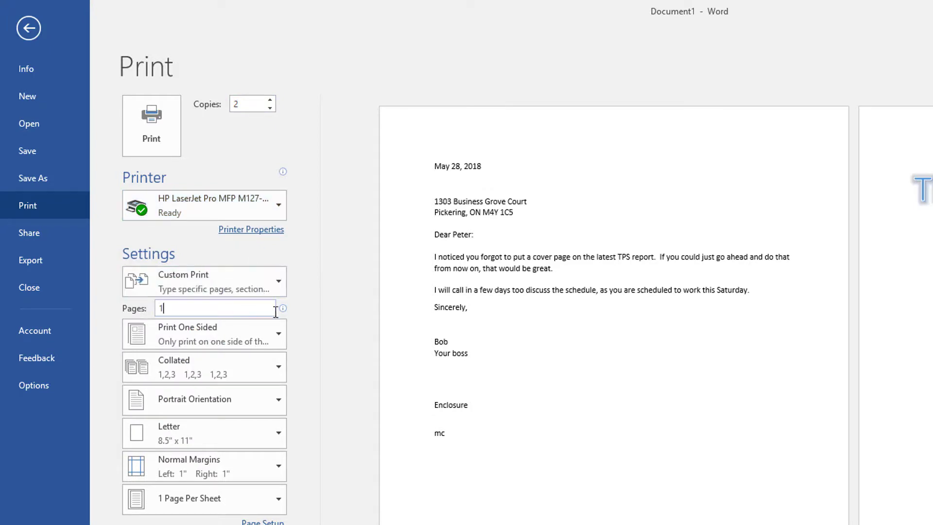
left_click(318, 300)
Save the document as a Word Document named "Introduction to Word" in the Documents folder.
left_click(65, 178)
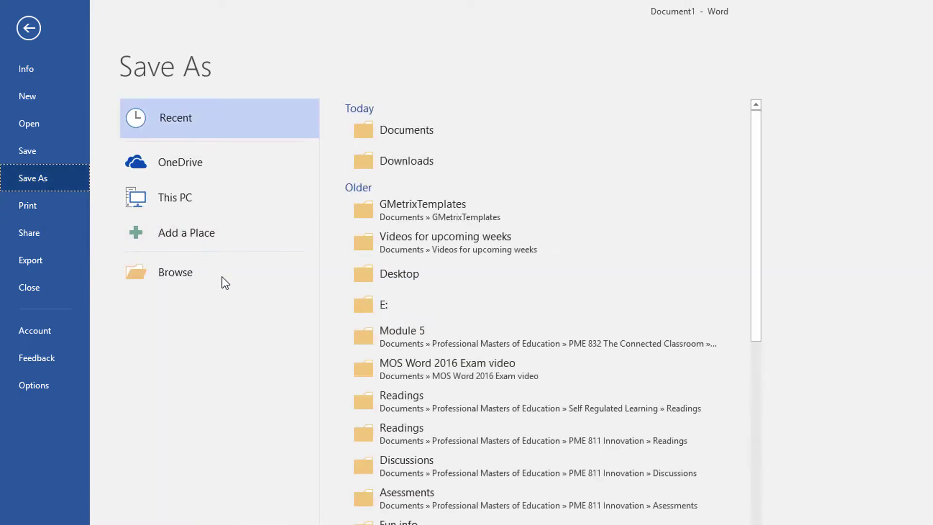
left_click(225, 275)
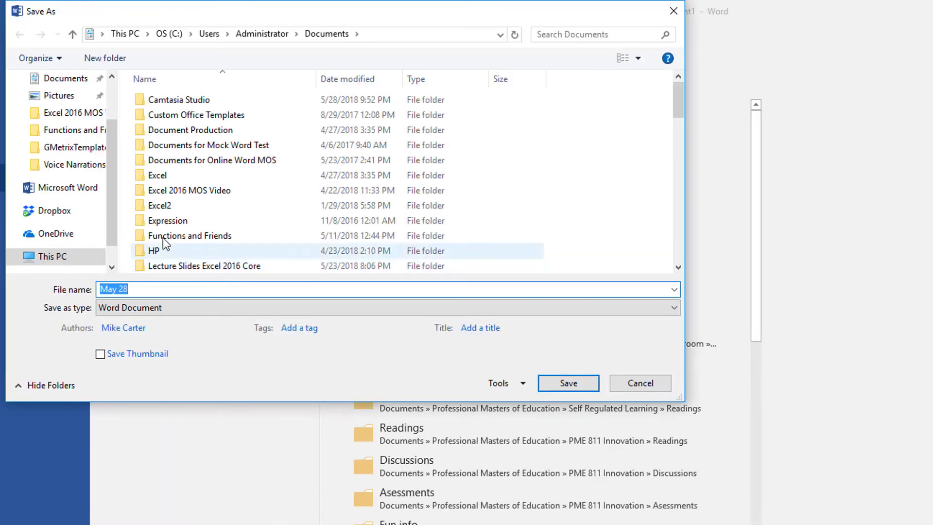
left_click(68, 83)
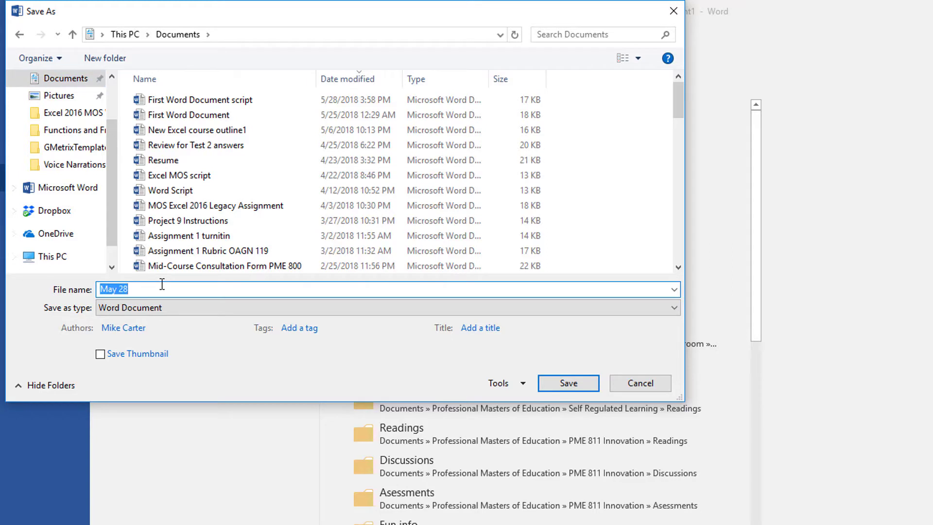
key("BackSpace")
type("Introduction to Word")
scroll(267, 209, "down", 1)
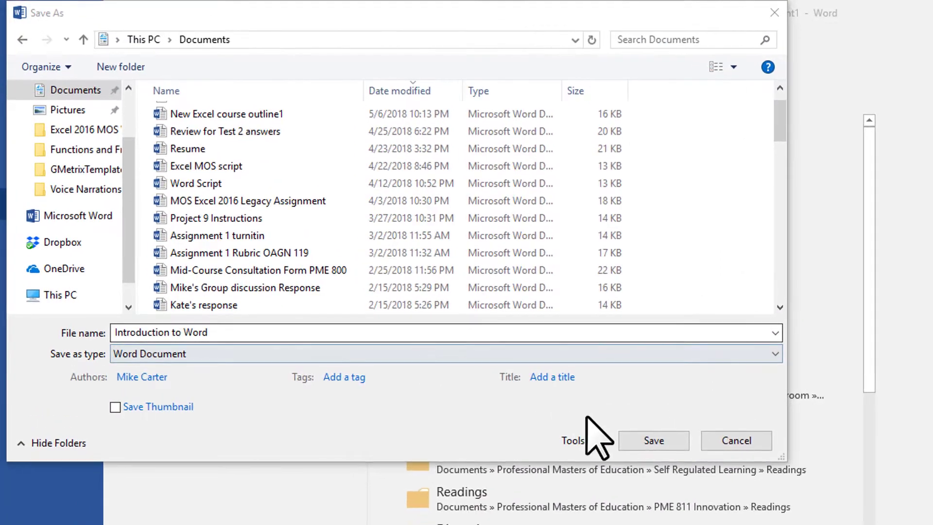
left_click(644, 439)
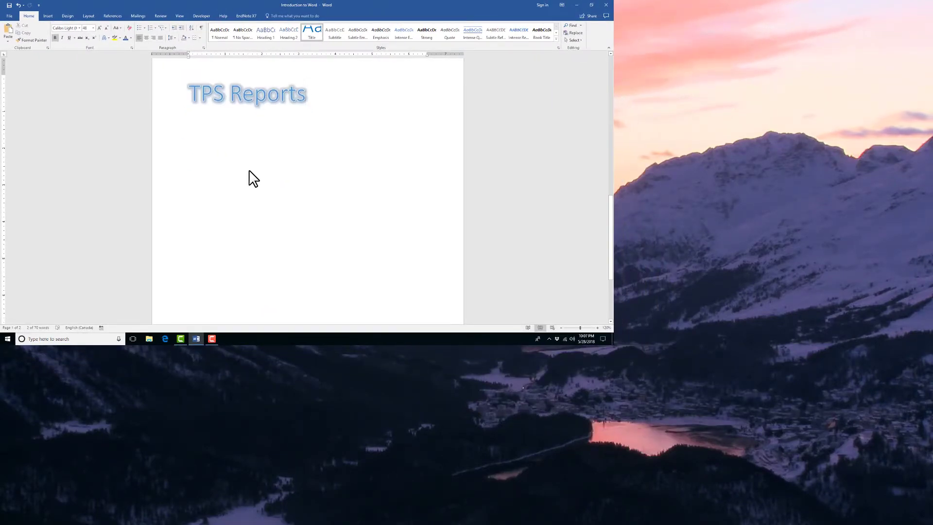
scroll(253, 171, "up", 2)
scroll(254, 171, "up", 5)
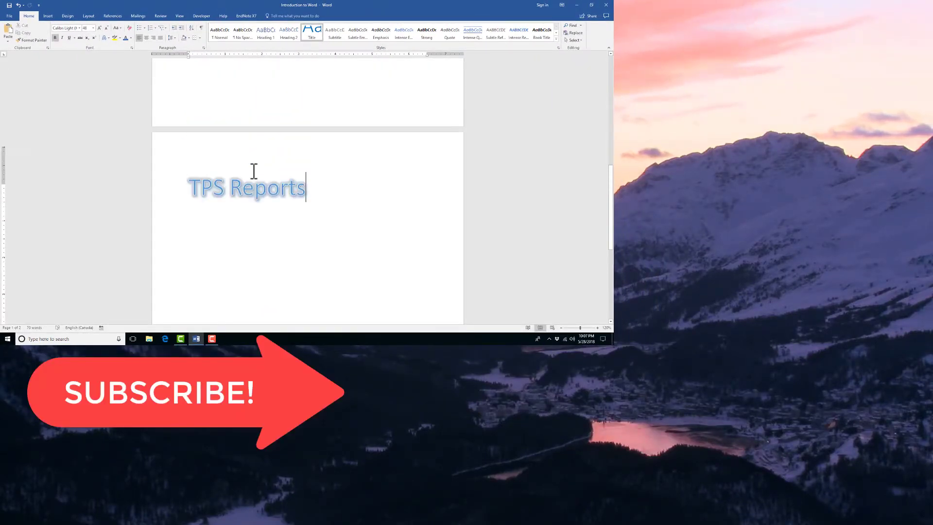
scroll(253, 172, "up", 8)
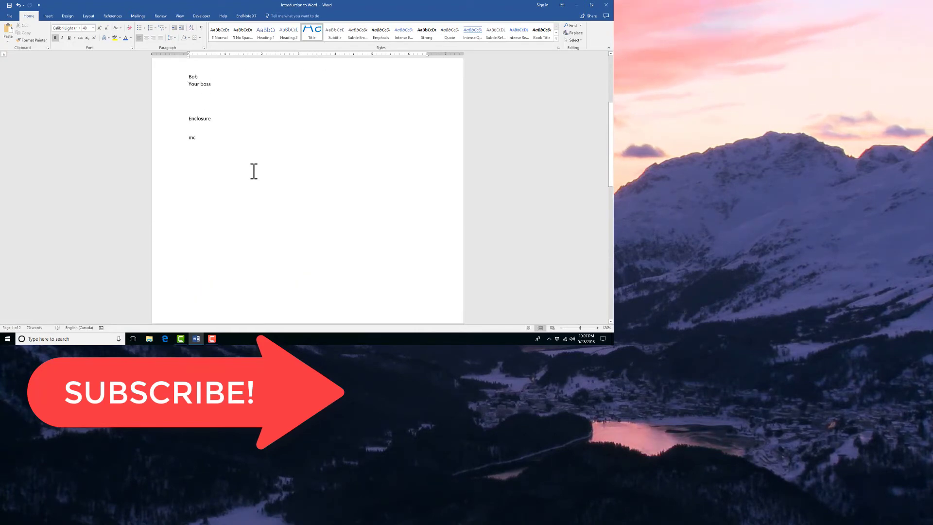
scroll(253, 171, "up", 1)
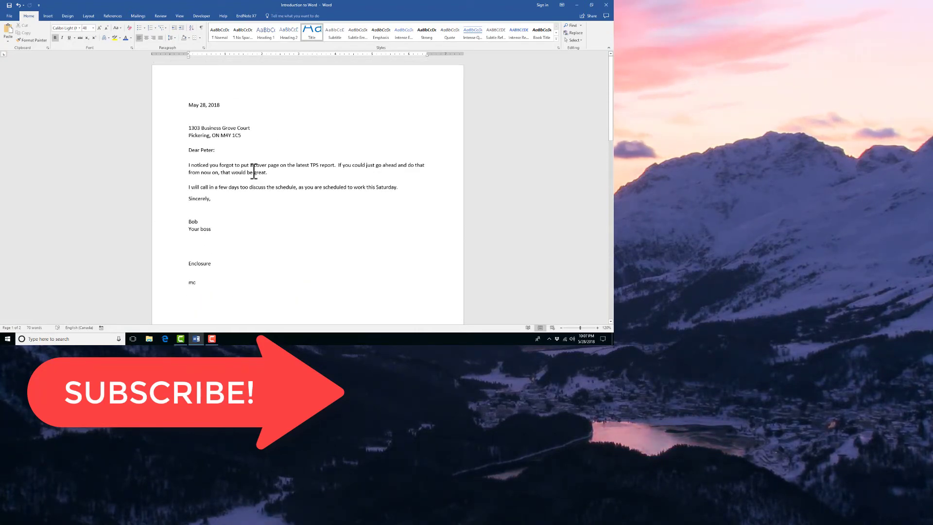